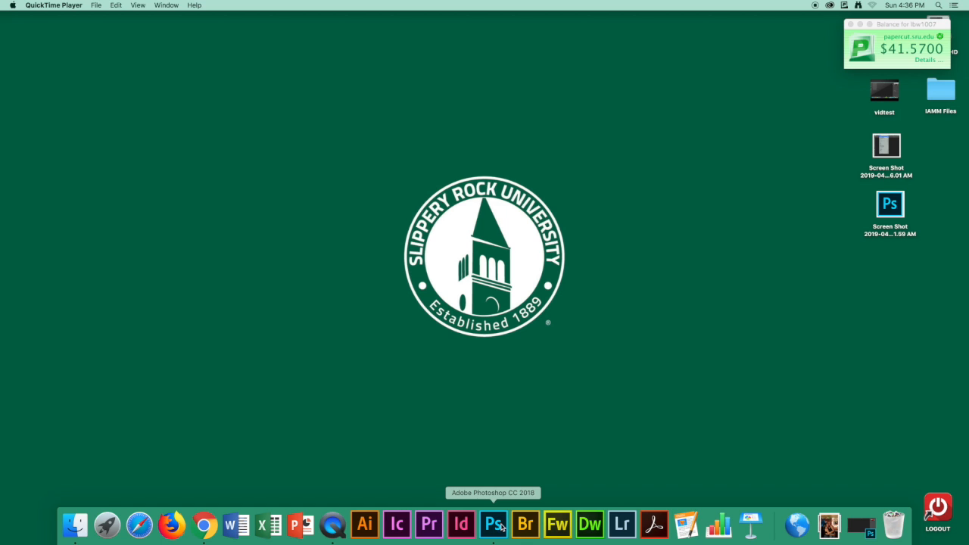
Switch to Photoshop and open the image buddies.jpg from the Downloads folder
left_click(506, 525)
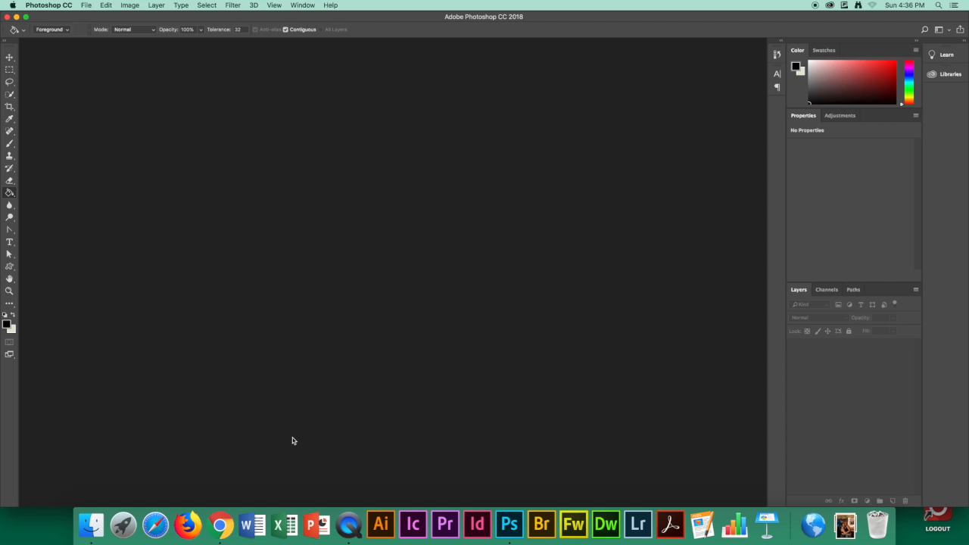
left_click(86, 5)
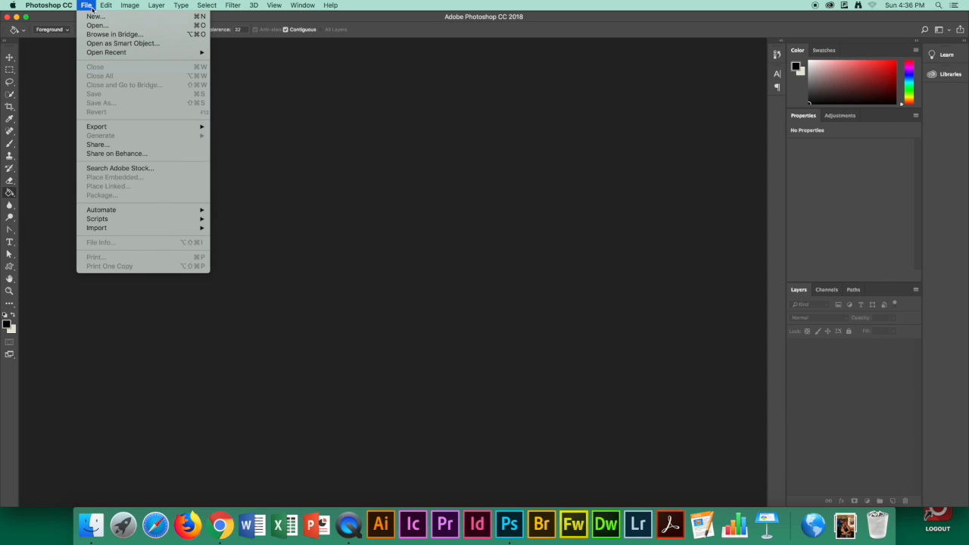
left_click(98, 26)
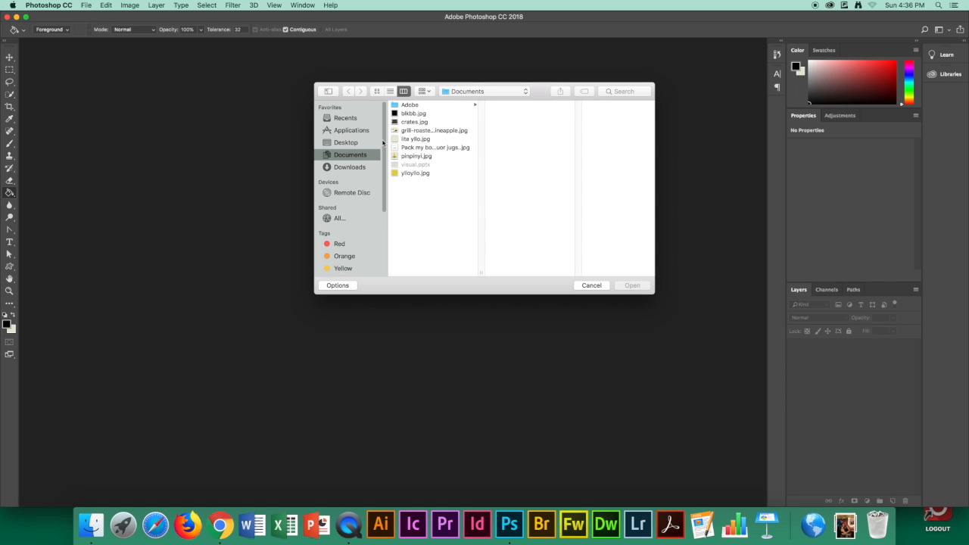
left_click(350, 167)
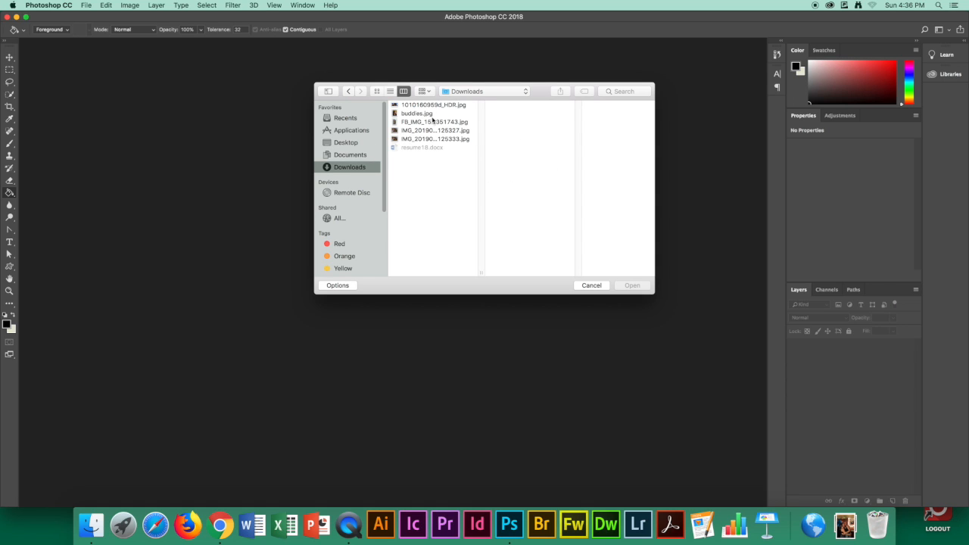
left_click(424, 115)
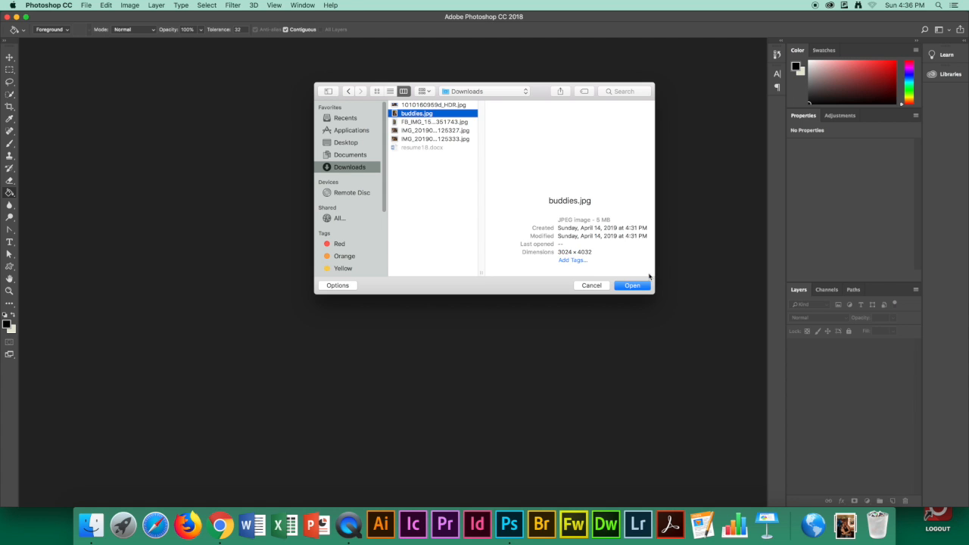
left_click(635, 285)
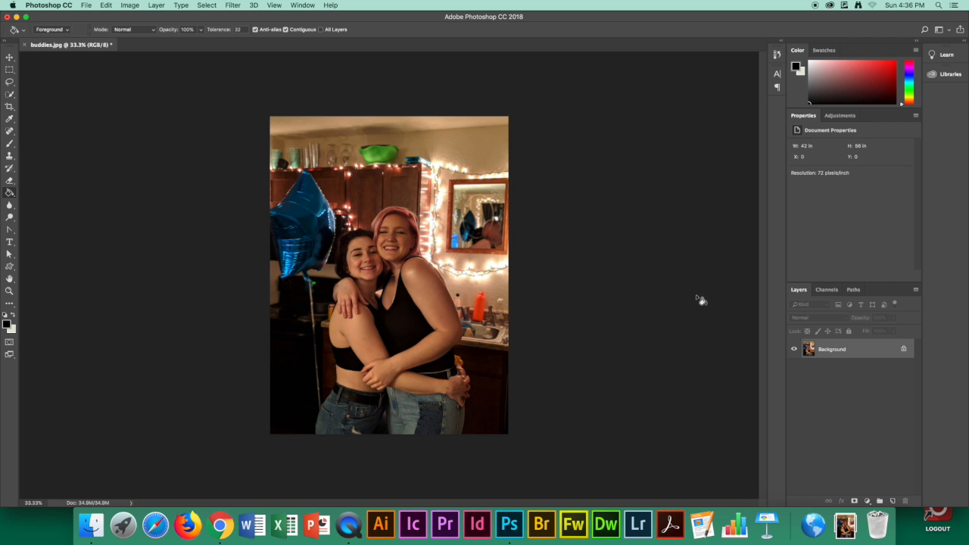
Unlock the Background layer and set the image resolution to 250 pixels/inch
left_click(904, 351)
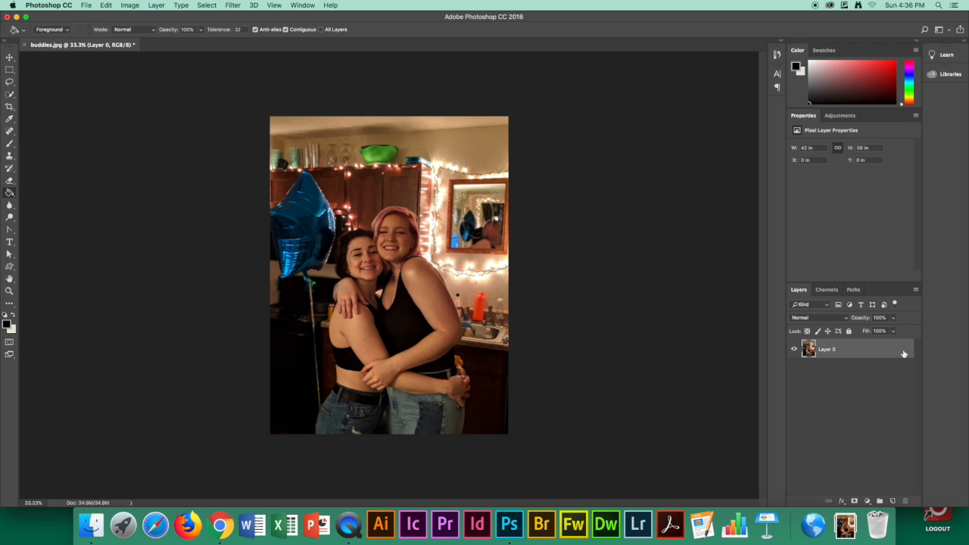
left_click(131, 5)
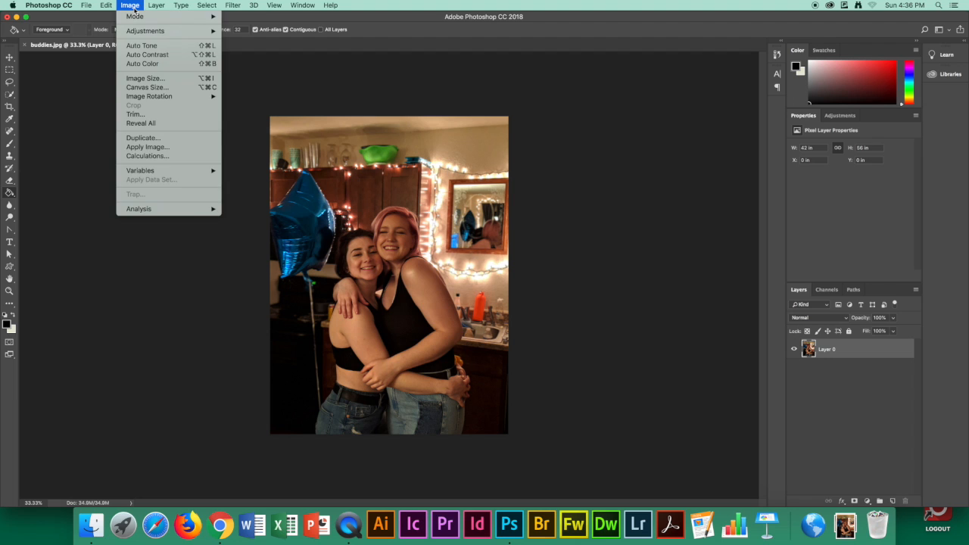
left_click(200, 79)
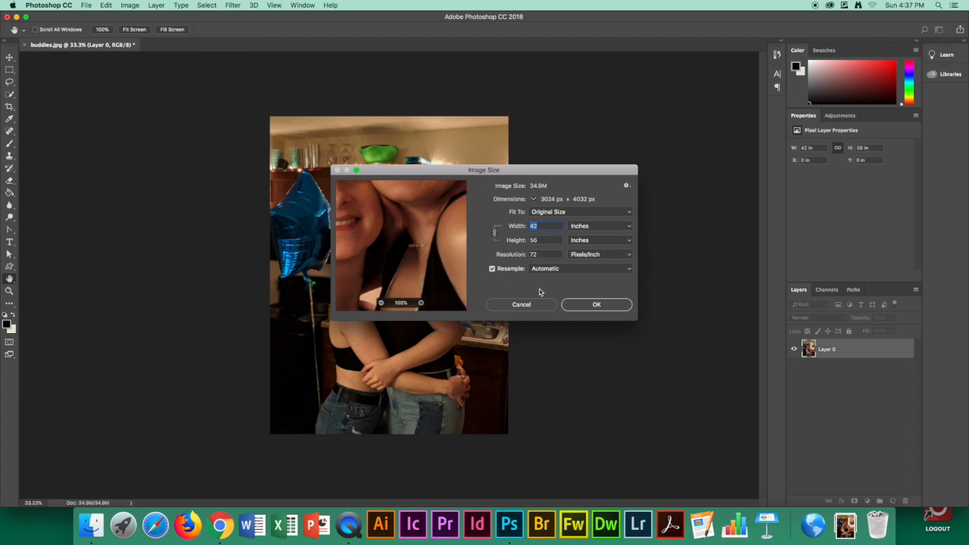
left_click(545, 255)
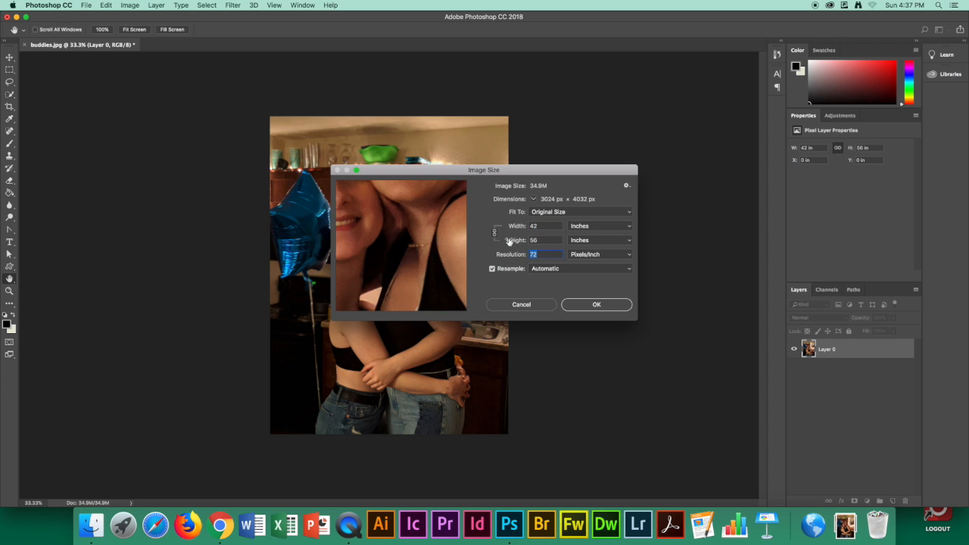
type("250")
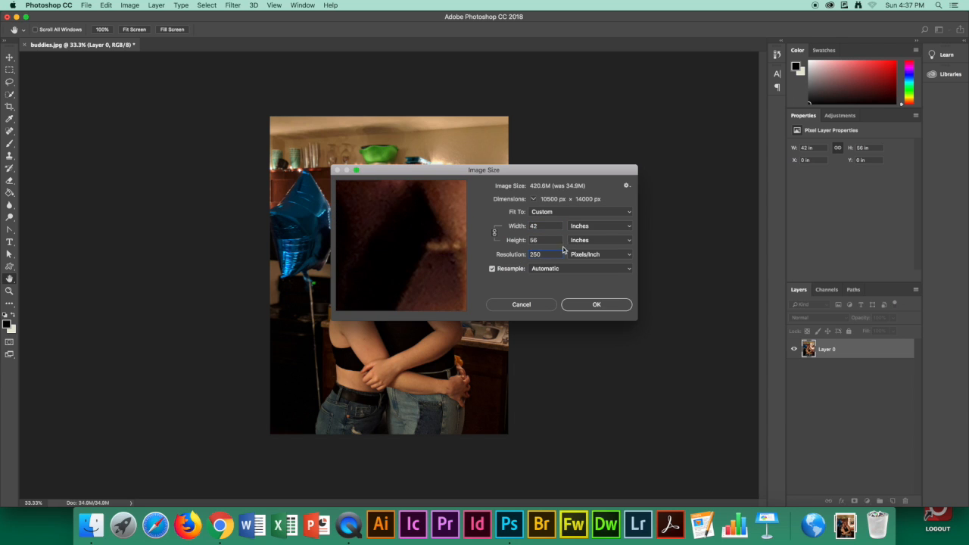
left_click(609, 306)
key("super+0")
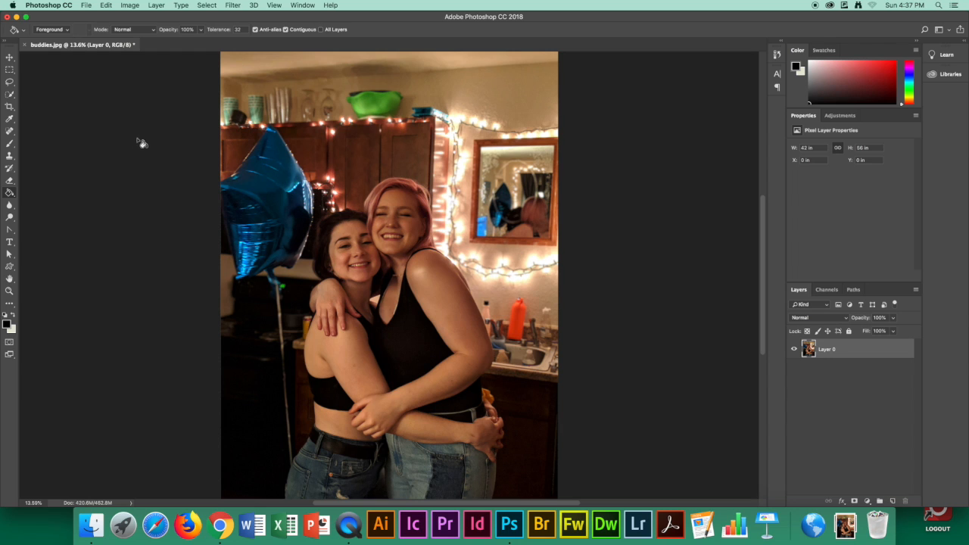
Select the two hugging women with the Quick Selection tool and subtract unwanted background areas from the selection
left_click(10, 96)
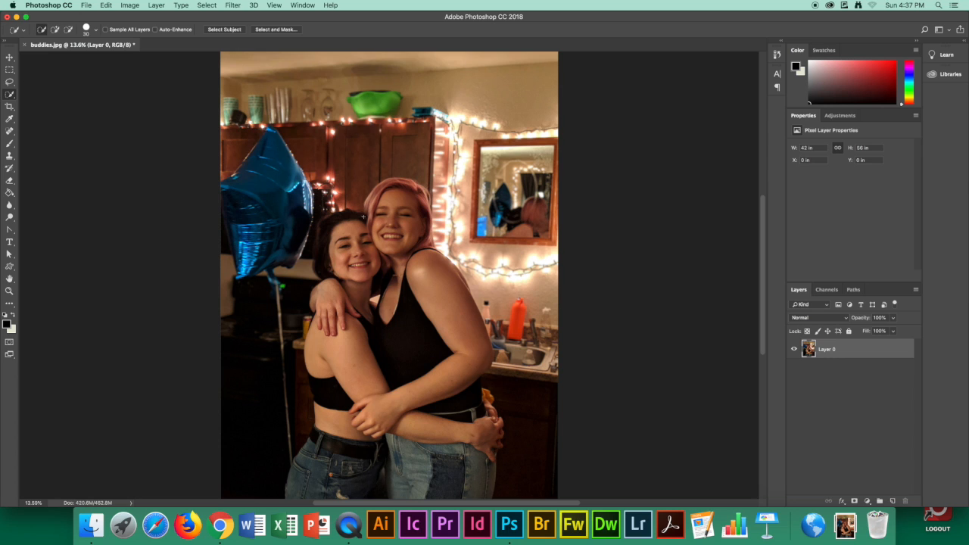
mouse_move(363, 217)
left_mouse_down()
mouse_move(330, 221)
mouse_move(328, 247)
mouse_move(345, 268)
mouse_move(345, 450)
mouse_move(315, 494)
mouse_move(469, 472)
mouse_move(485, 457)
mouse_move(450, 367)
mouse_move(440, 285)
mouse_move(421, 258)
mouse_move(415, 265)
left_mouse_up()
left_click_drag(300, 455, 292, 486)
left_click_drag(490, 415, 449, 347)
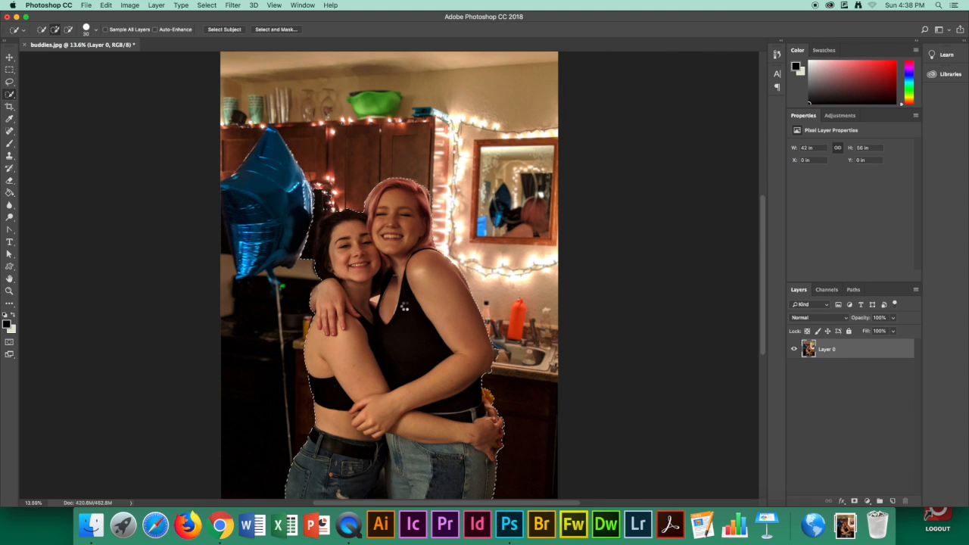
left_click(405, 306)
left_click(68, 28)
left_click_drag(325, 226, 338, 240)
Output the selection of the two women to a new layer using Select and Mask
left_click(280, 33)
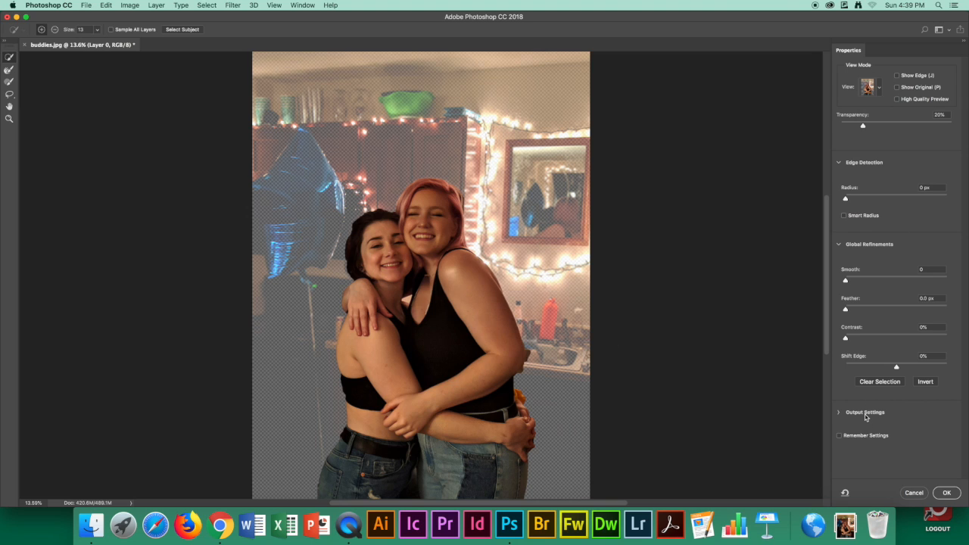
left_click(840, 412)
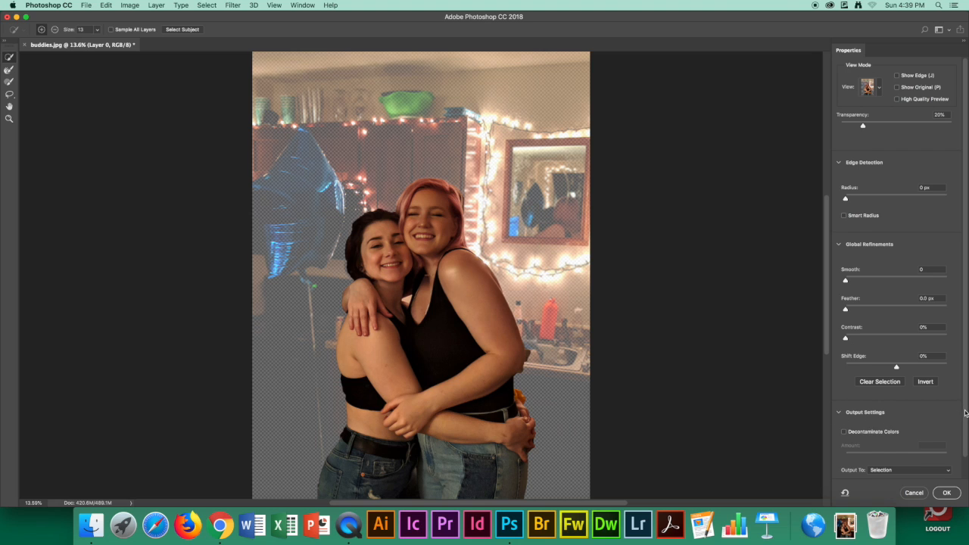
left_click_drag(966, 411, 965, 433)
left_click(942, 452)
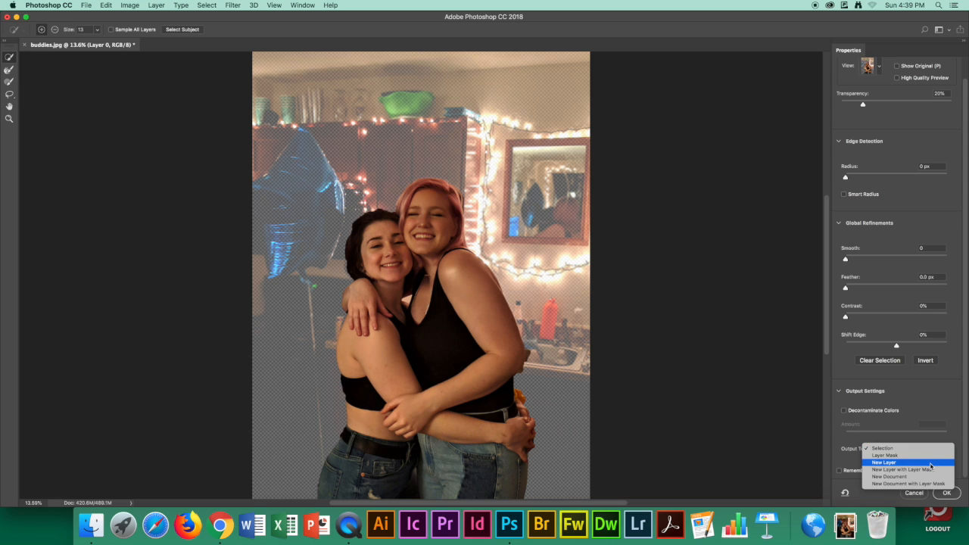
left_click(930, 462)
left_click(953, 494)
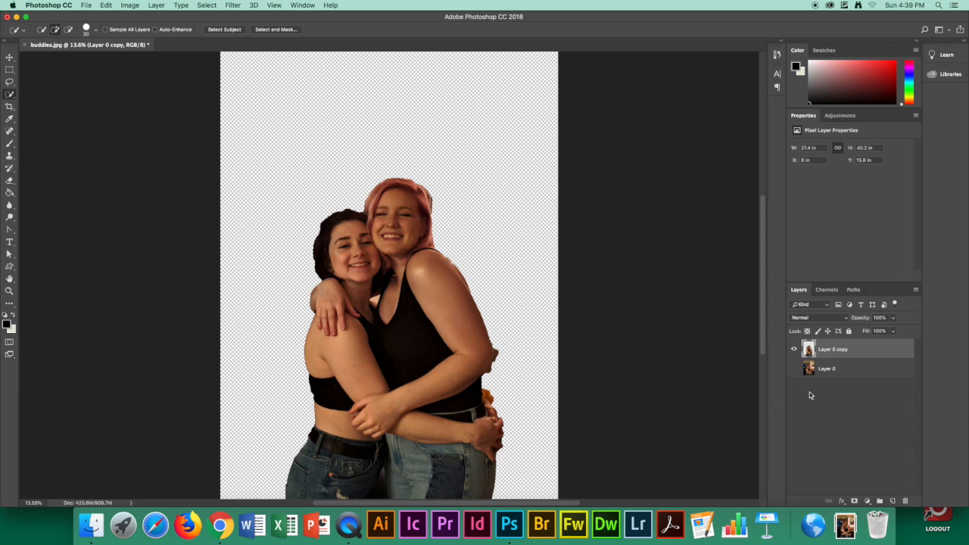
Rename the cut-out layer of the two women as Filter Gallery
double_click(836, 350)
type("Filter Gallery")
key("Return")
Apply the Artistic filter Poster Edges to the cut-out layer with Edge Thickness 8, Edge Intensity 0 and Posterization 6
left_click(234, 5)
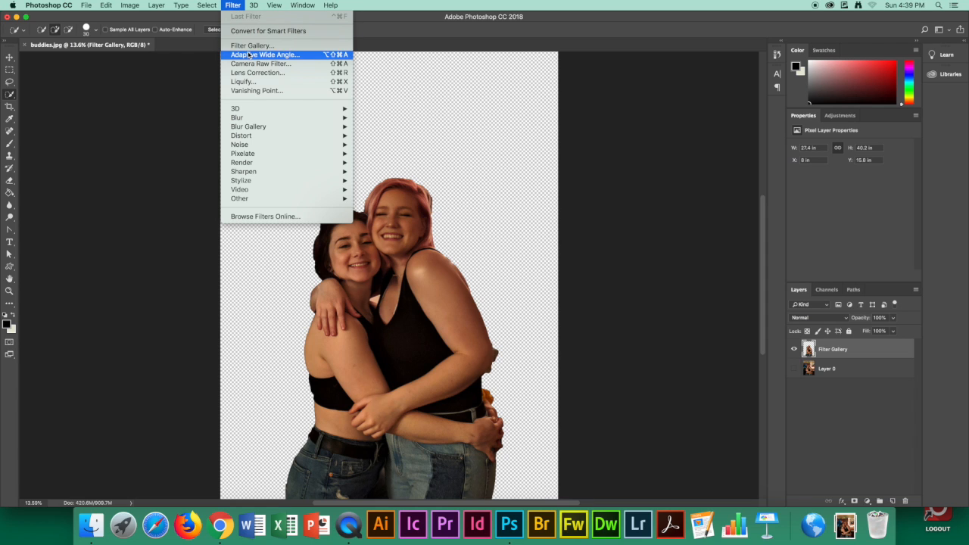
left_click(277, 45)
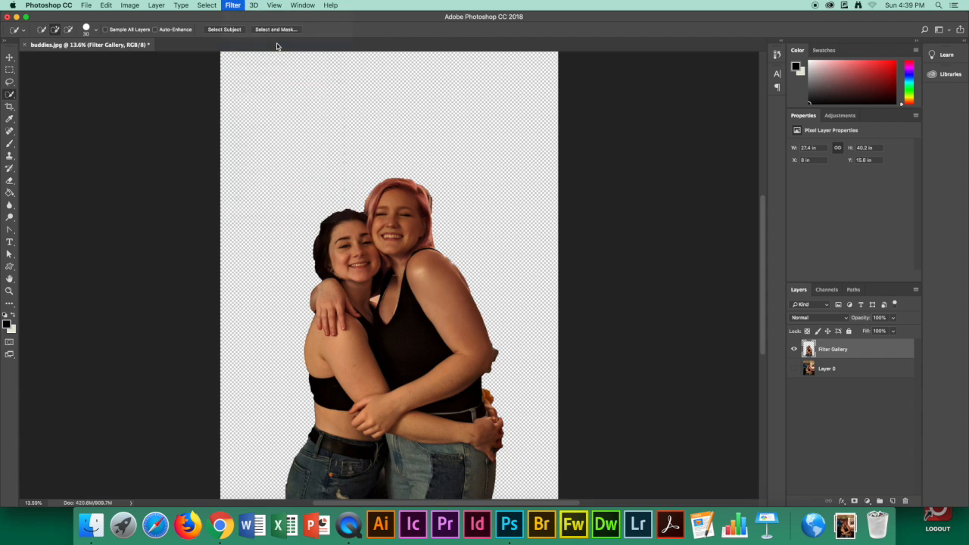
key("super+0")
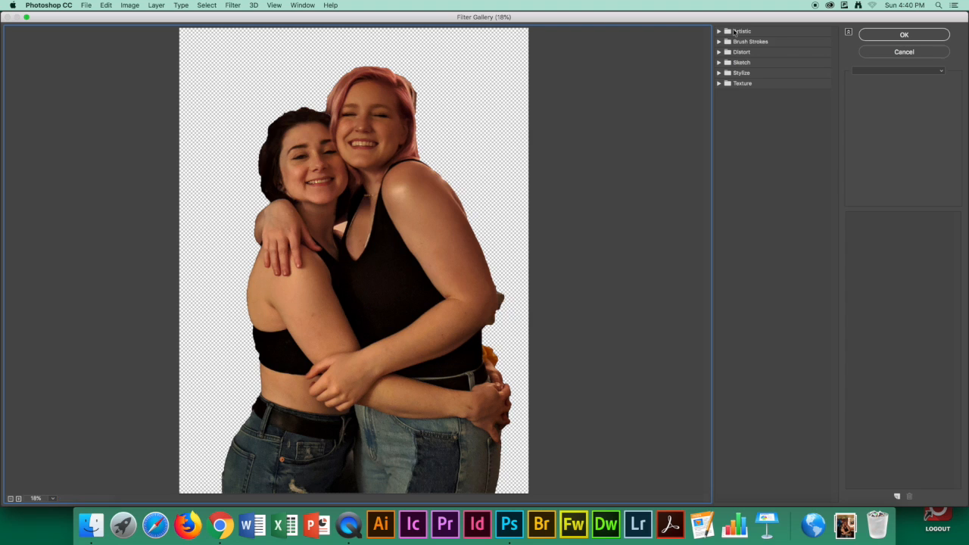
left_click(742, 31)
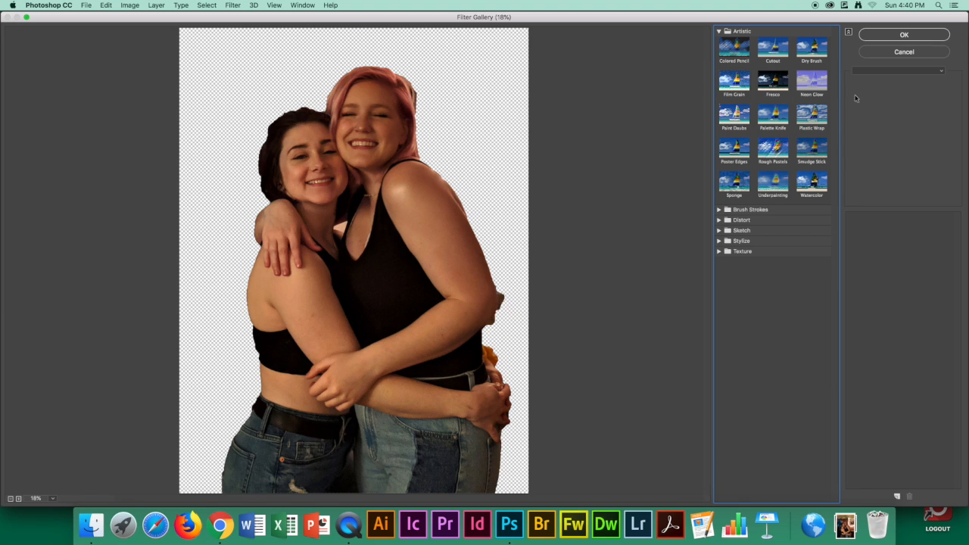
left_click(743, 153)
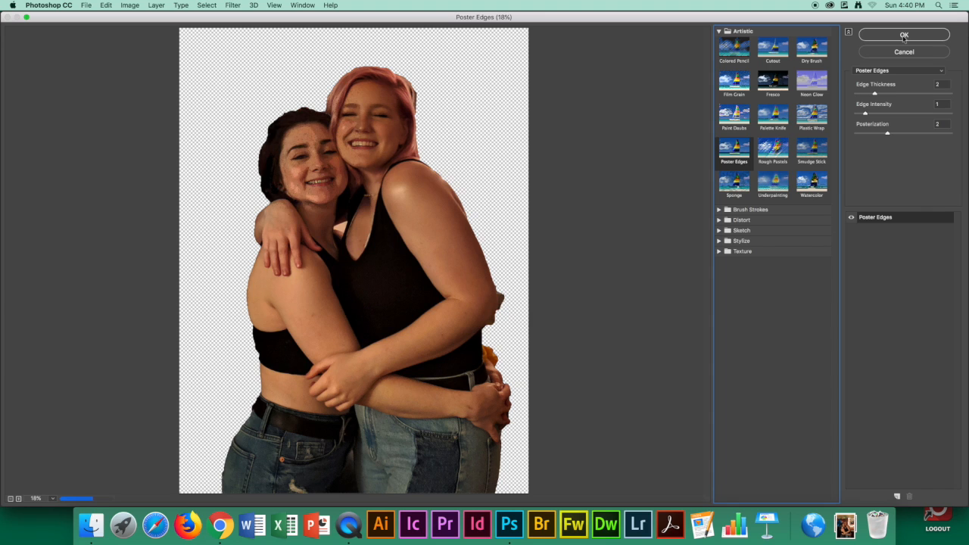
left_click_drag(941, 85, 926, 90)
type("8")
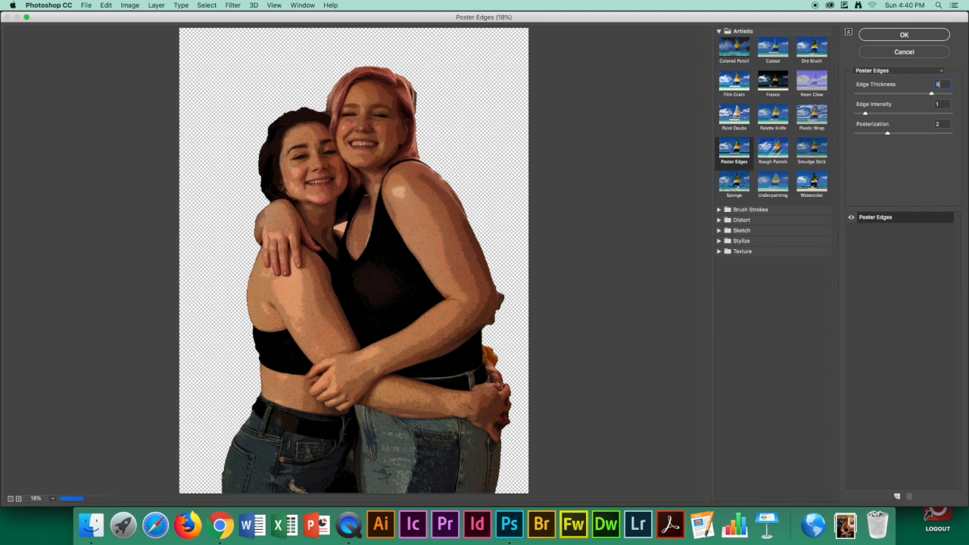
key("Tab")
type("0")
key("Tab")
type("6")
left_click(897, 36)
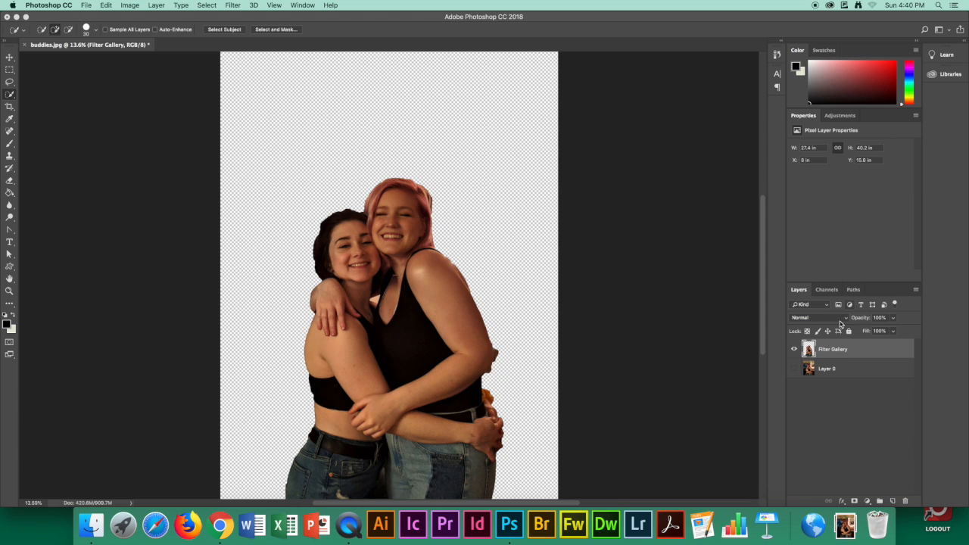
Apply the Artistic filter Cutout to the Filter Gallery layer with Number of Levels 7, Edge Simplicity 0 and Edge Fidelity 3
left_click(231, 6)
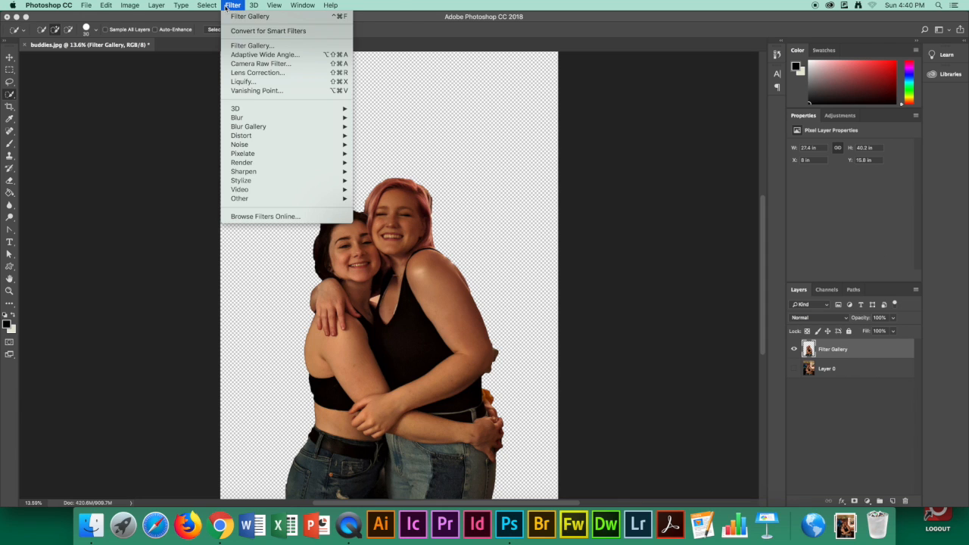
left_click(251, 46)
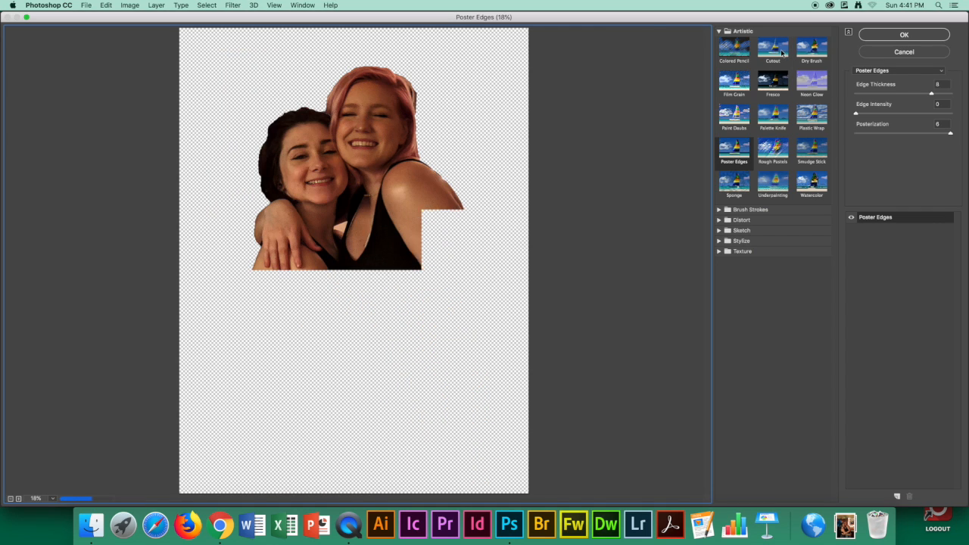
left_click(782, 52)
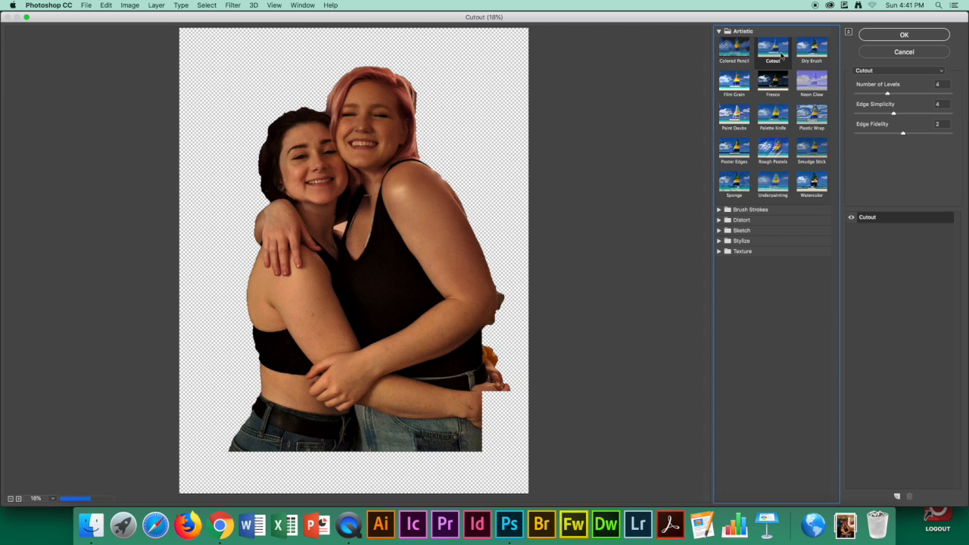
left_click(937, 84)
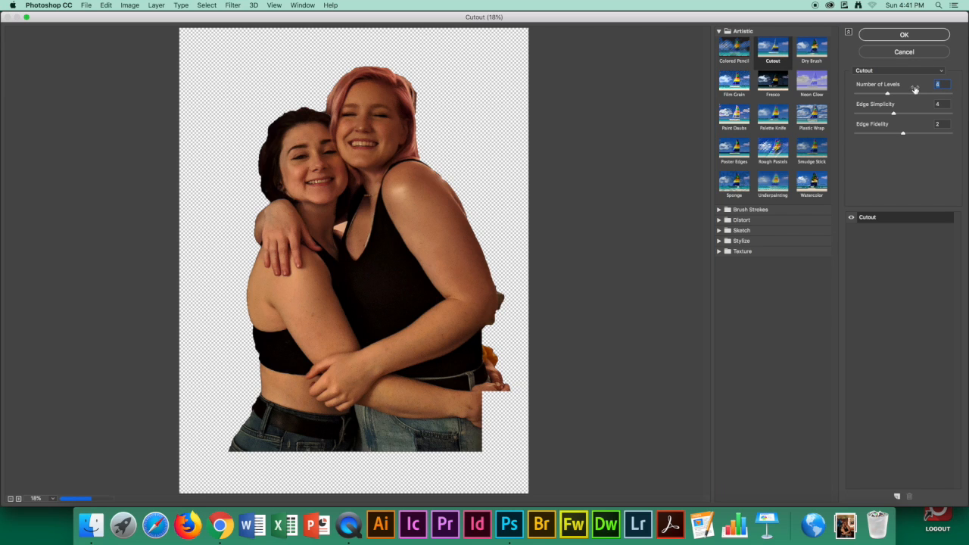
type("7")
left_click(946, 104)
type("0")
key("Tab")
type("3")
left_click(898, 36)
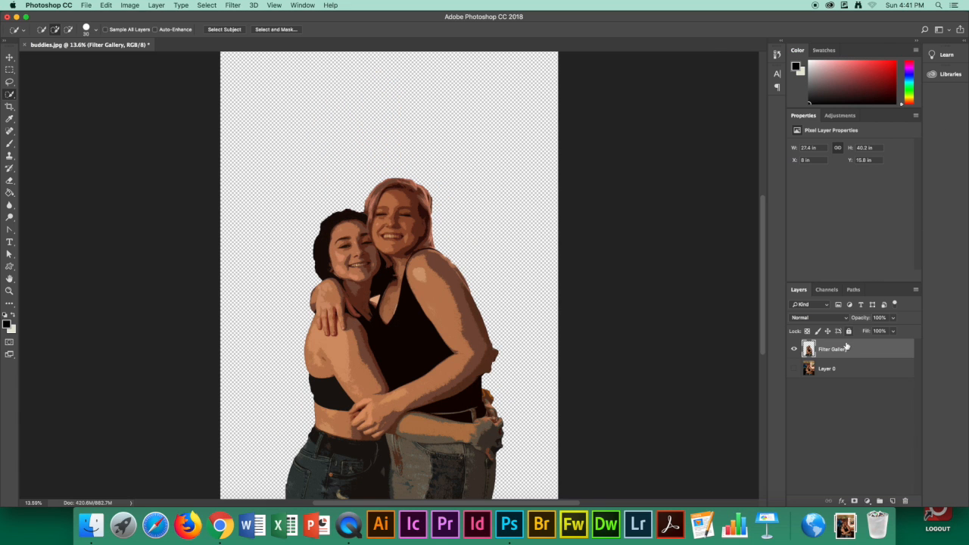
Duplicate the Filter Gallery layer within buddies.jpg and name the copy Diffuse
right_click(846, 350)
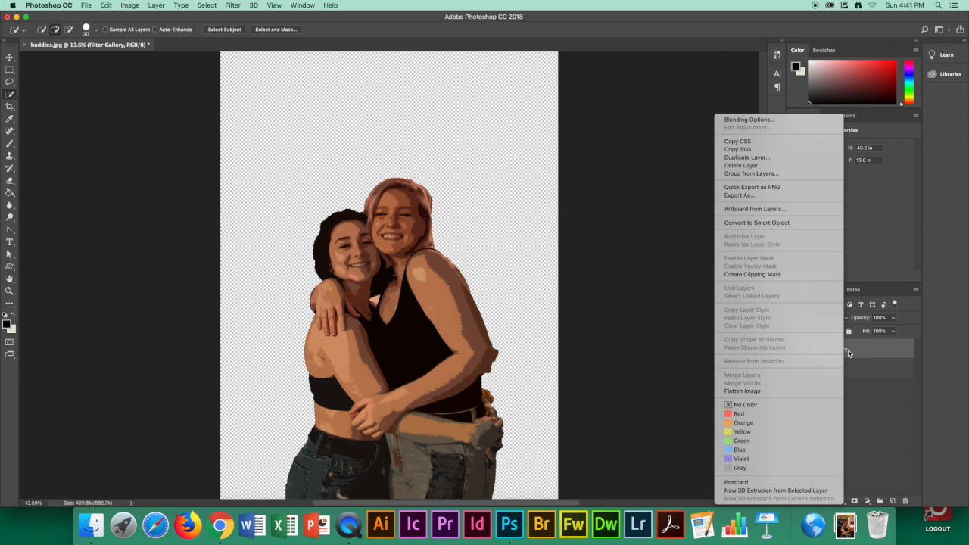
left_click(796, 161)
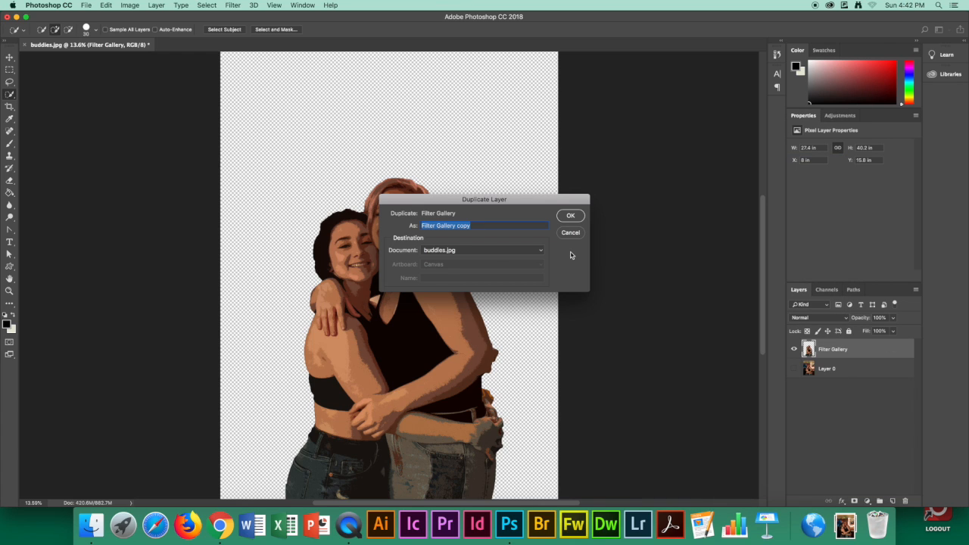
type("Diffuse")
key("Return")
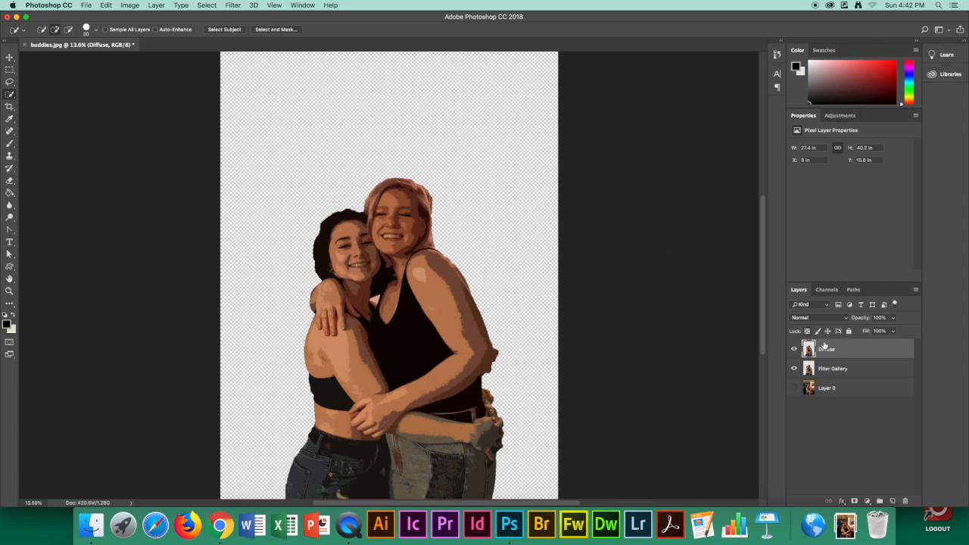
Apply the Stylize filter Diffuse to the Diffuse layer in Anisotropic mode
left_click(233, 5)
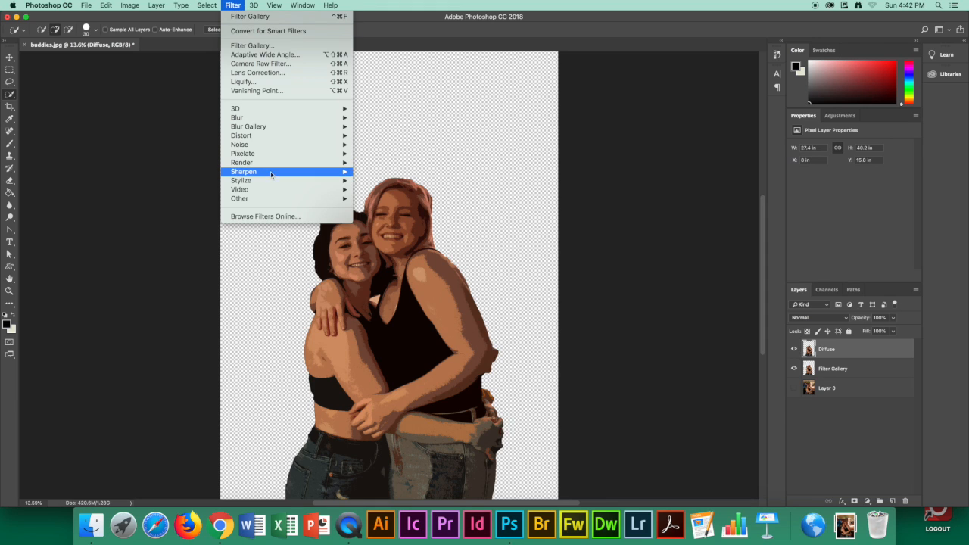
mouse_move(269, 182)
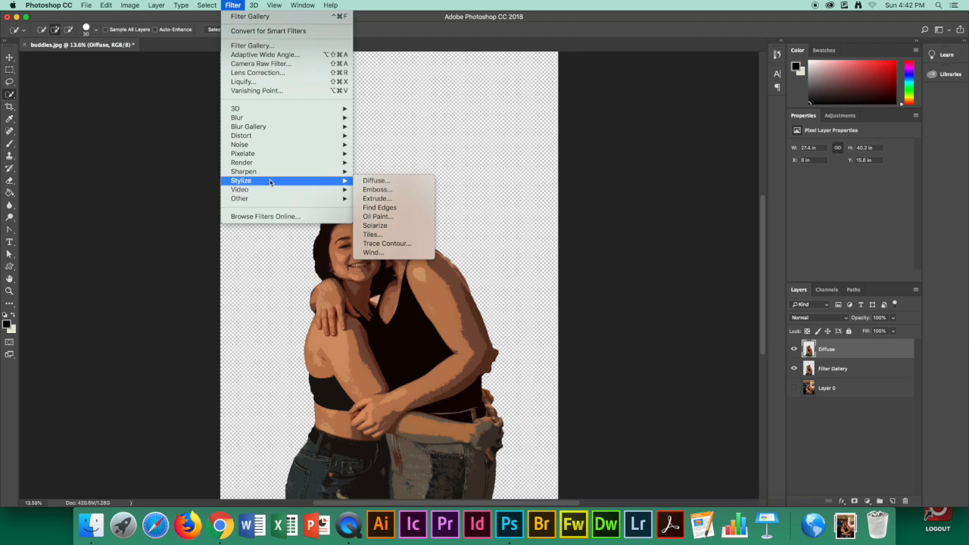
left_click(389, 182)
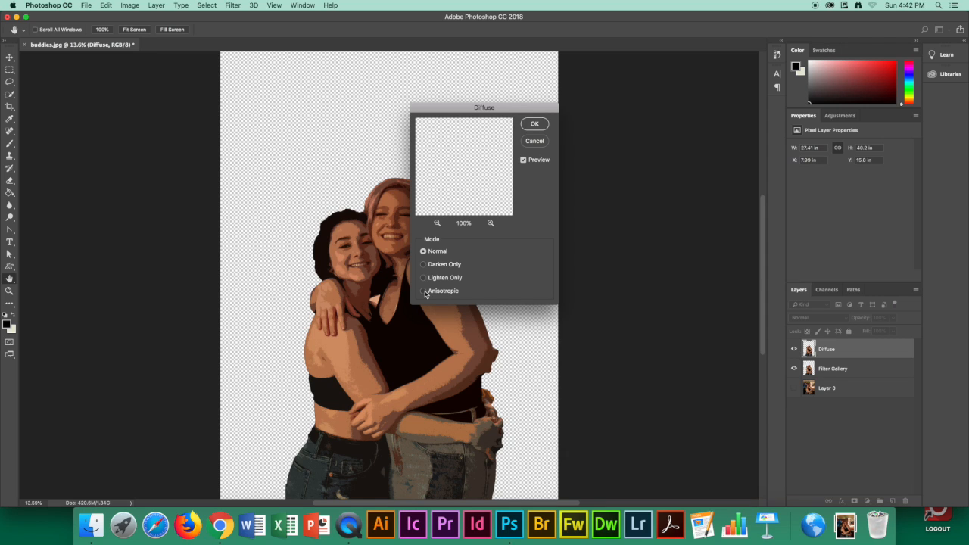
left_click(425, 293)
left_click(539, 127)
scroll(390, 140, "left", 1)
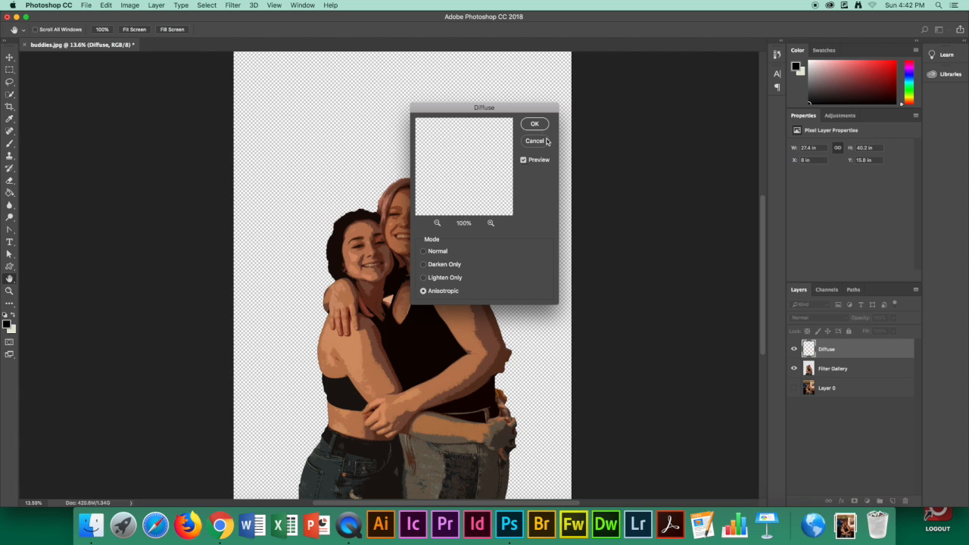
left_click(537, 125)
key("w")
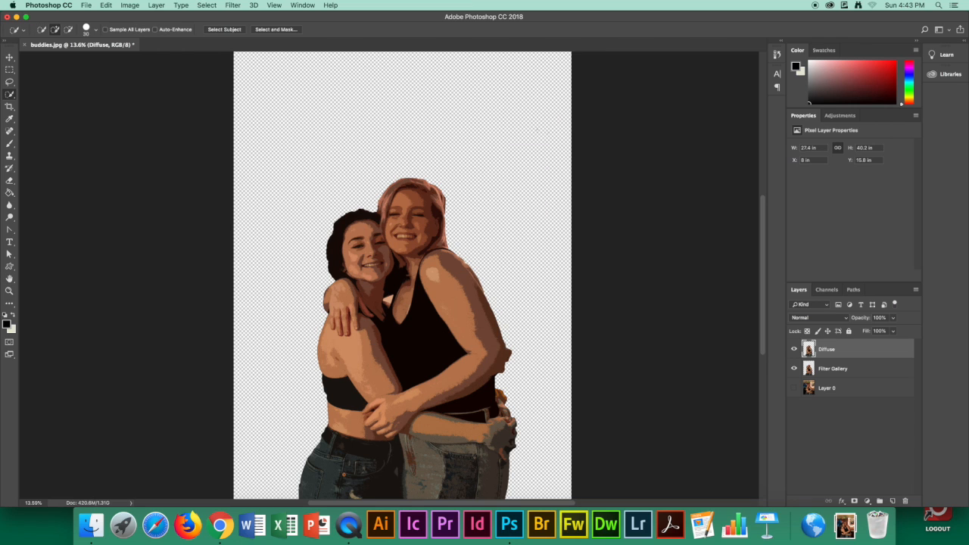
Duplicate the Diffuse layer within buddies.jpg and name the copy Sharpen
right_click(833, 351)
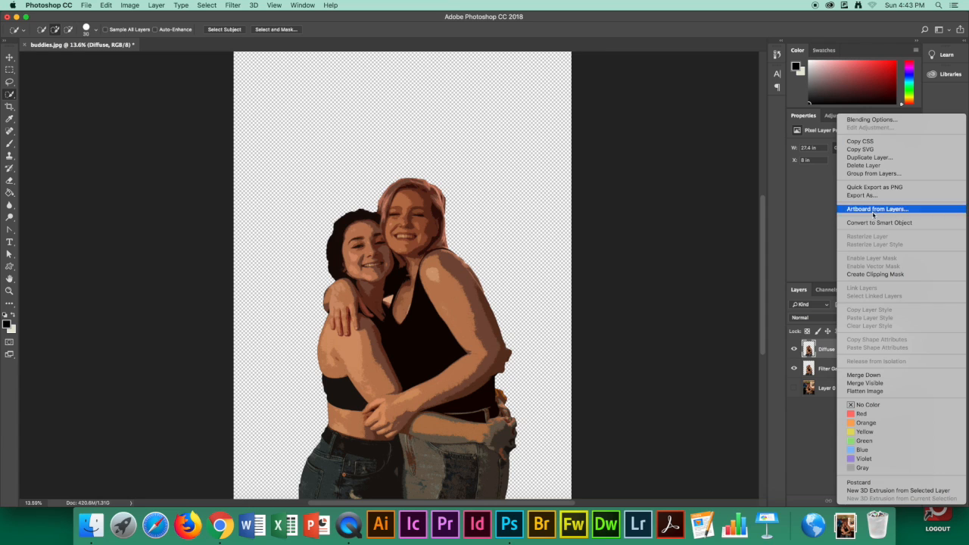
left_click(885, 157)
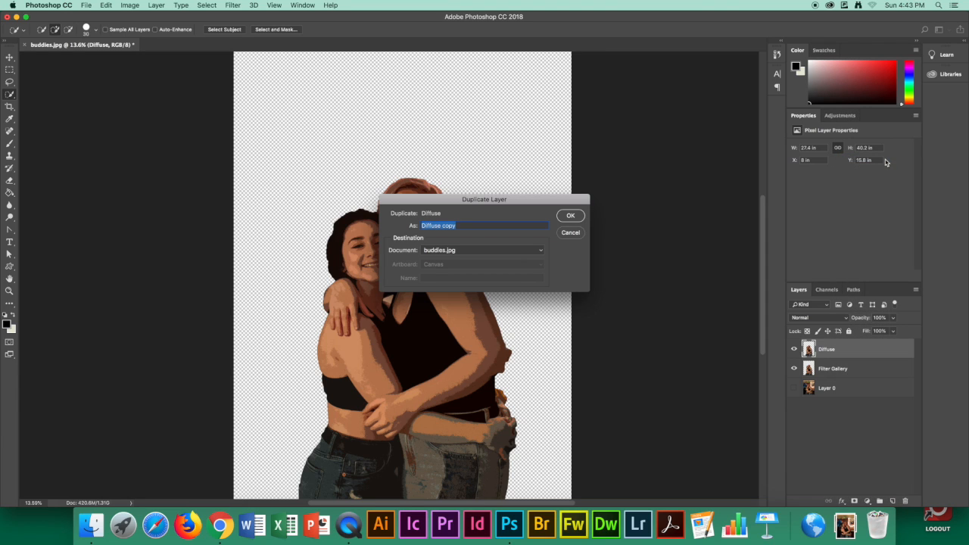
type("Sharpen")
key("Return")
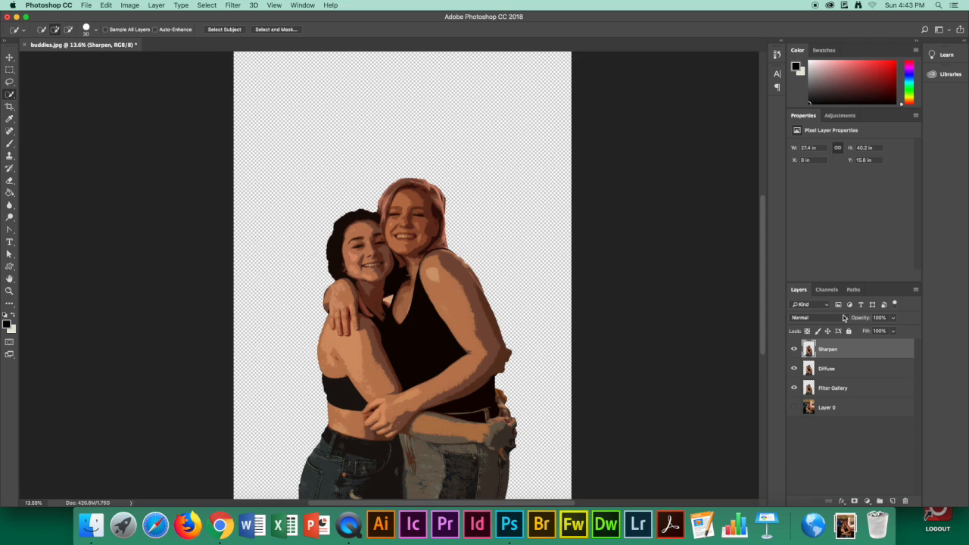
Apply the Sharpen More filter to the Sharpen layer
left_click(234, 6)
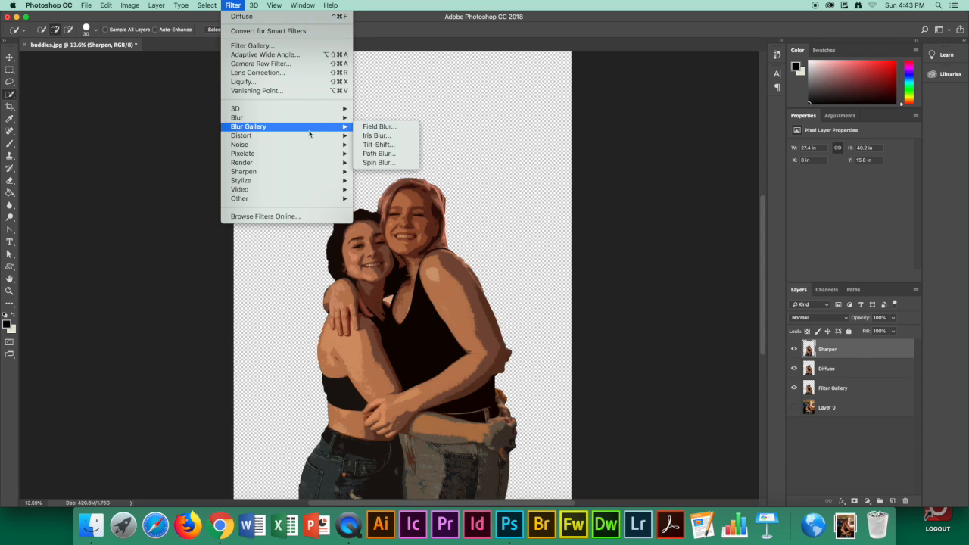
mouse_move(303, 140)
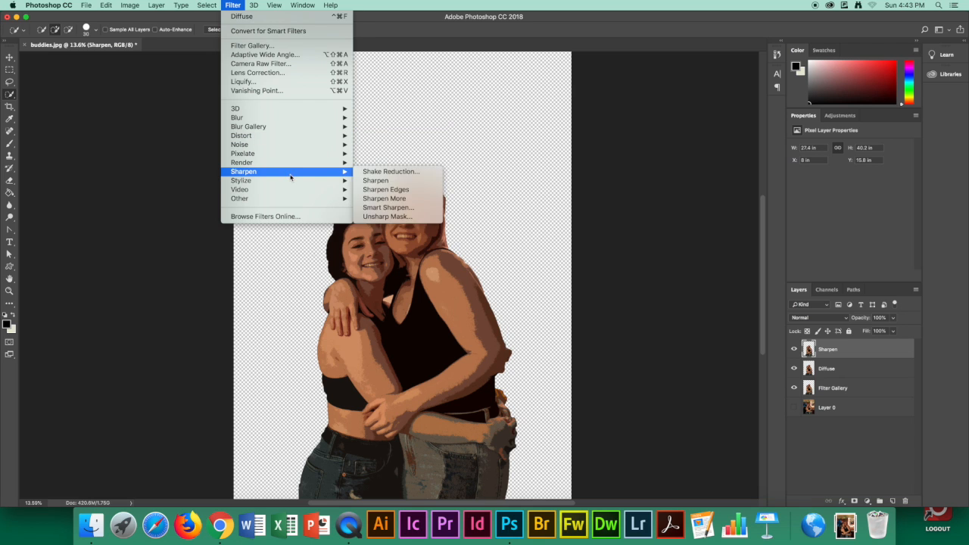
mouse_move(296, 175)
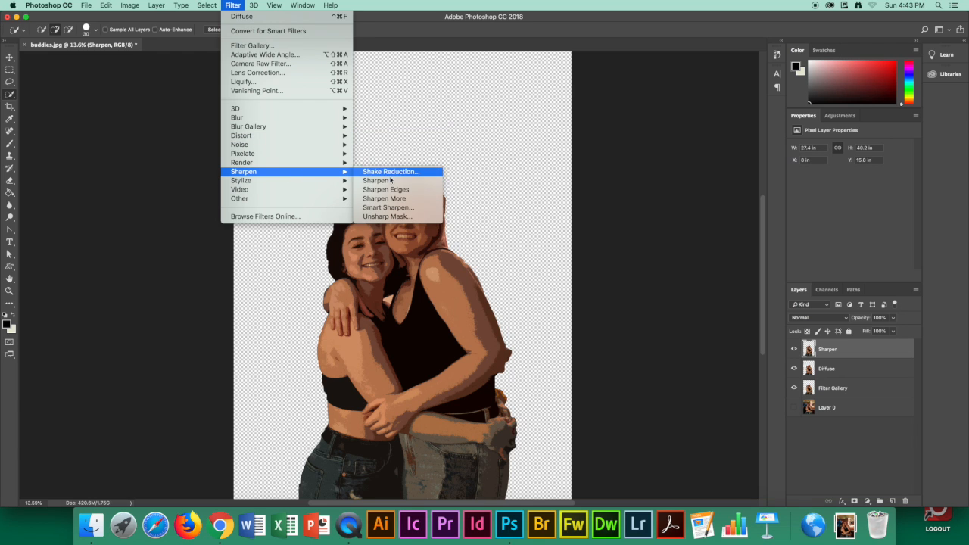
left_click(402, 198)
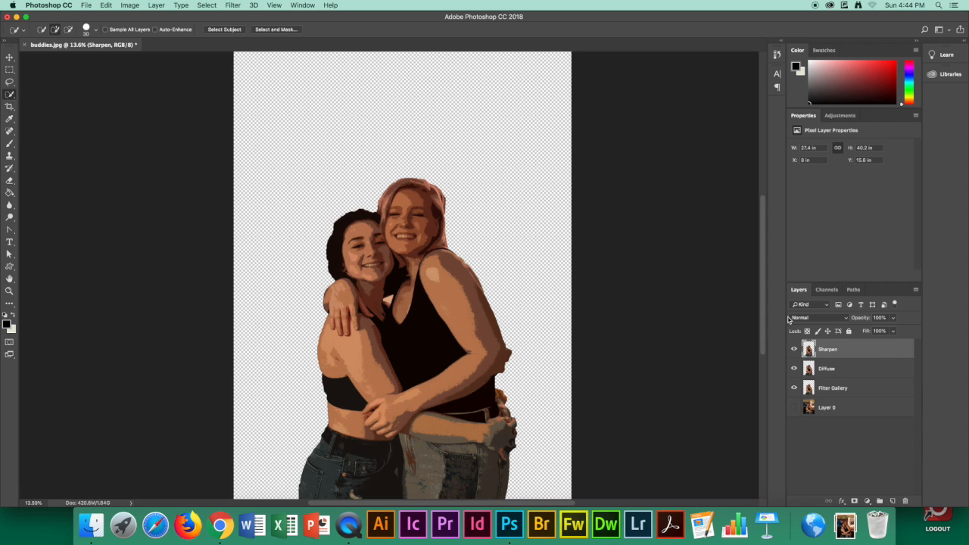
Add a purple (#aa11ea) Solid Color fill layer and place it between the Filter Gallery layer and Layer 0
left_click(795, 409)
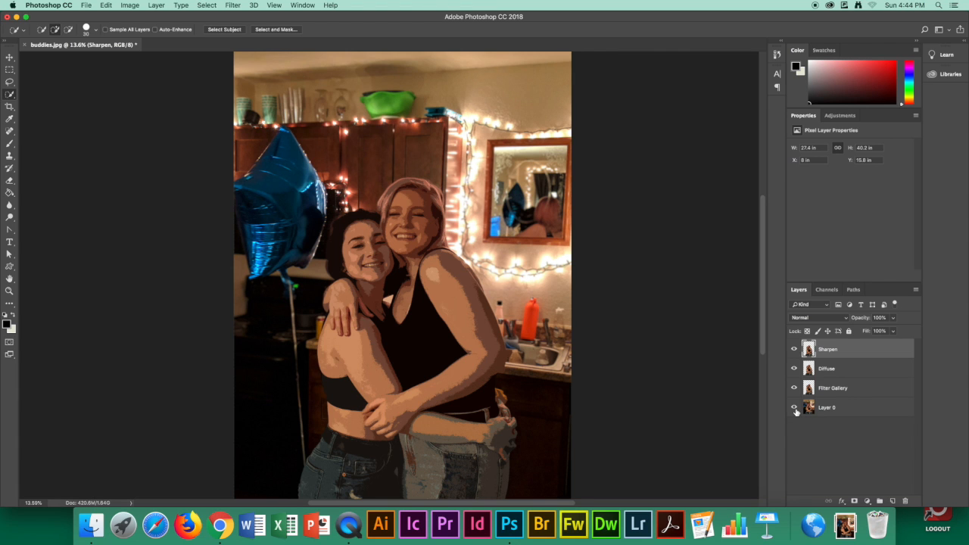
left_click(794, 409)
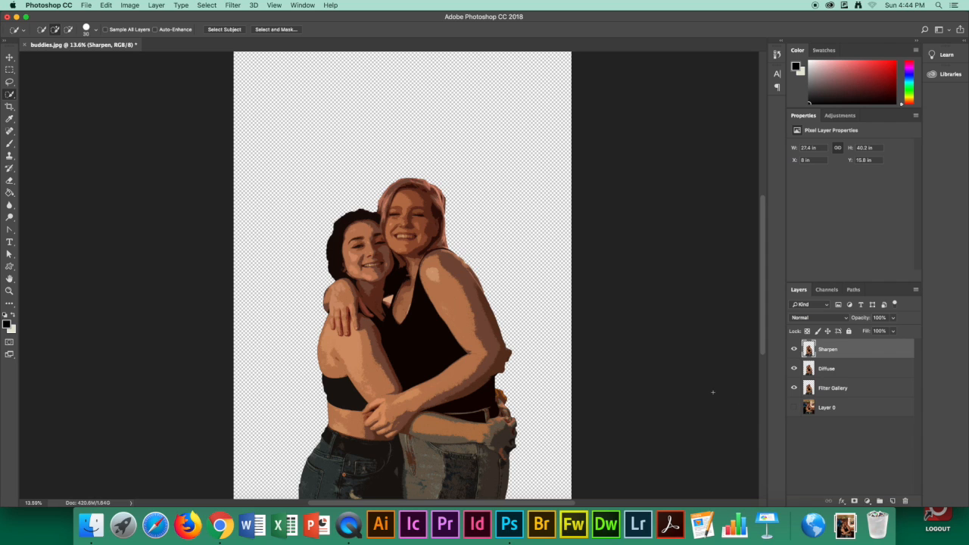
left_click(868, 502)
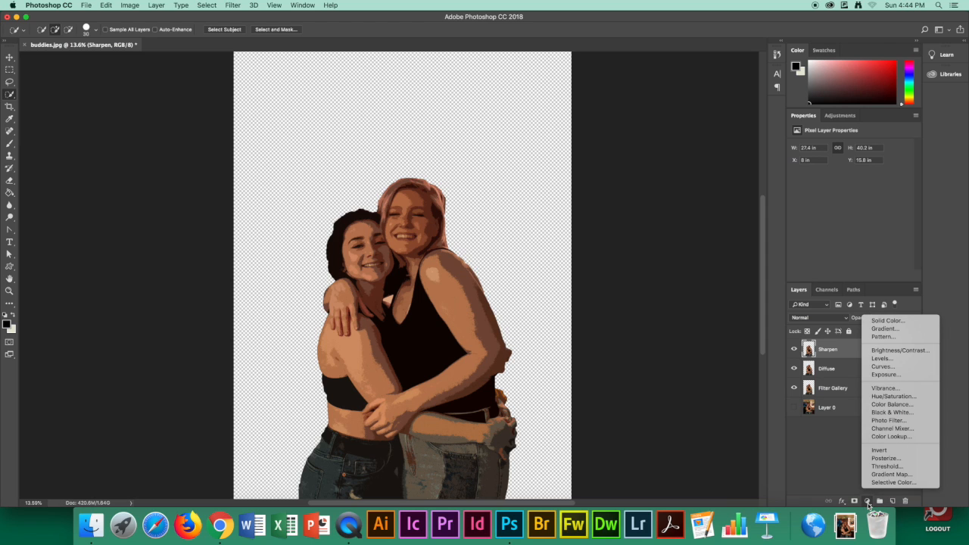
left_click(883, 322)
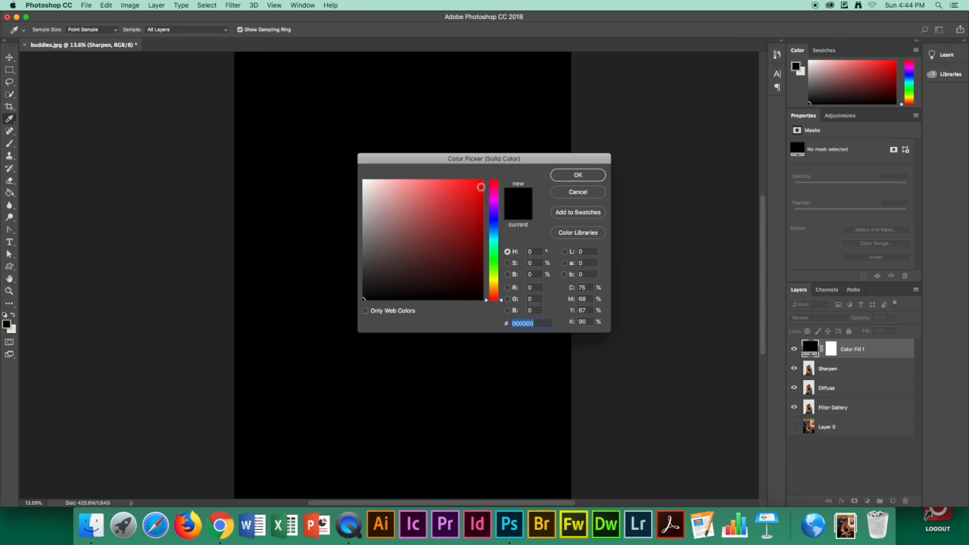
left_click(494, 206)
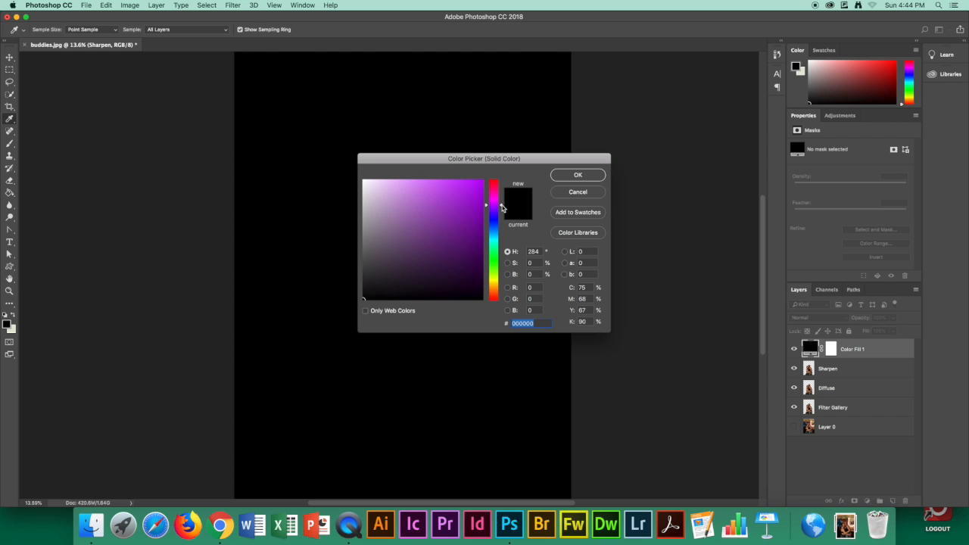
mouse_move(466, 207)
left_mouse_down()
mouse_move(471, 226)
mouse_move(462, 190)
mouse_move(447, 223)
mouse_move(474, 189)
left_mouse_up()
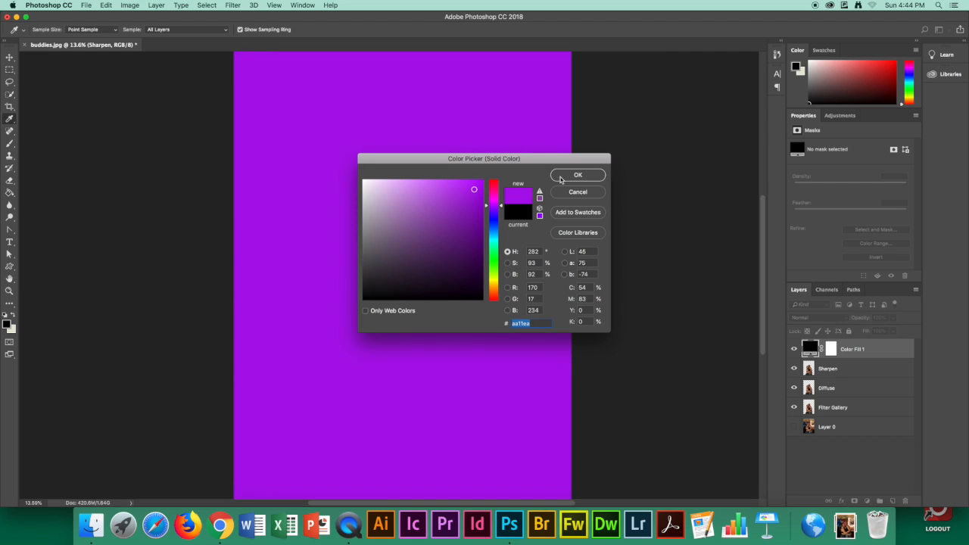
left_click(576, 175)
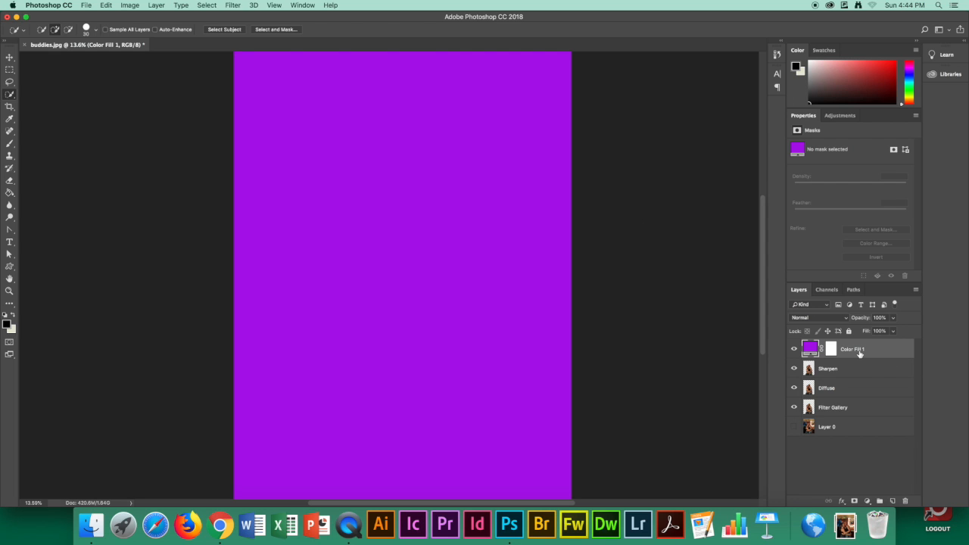
left_click_drag(859, 352, 859, 413)
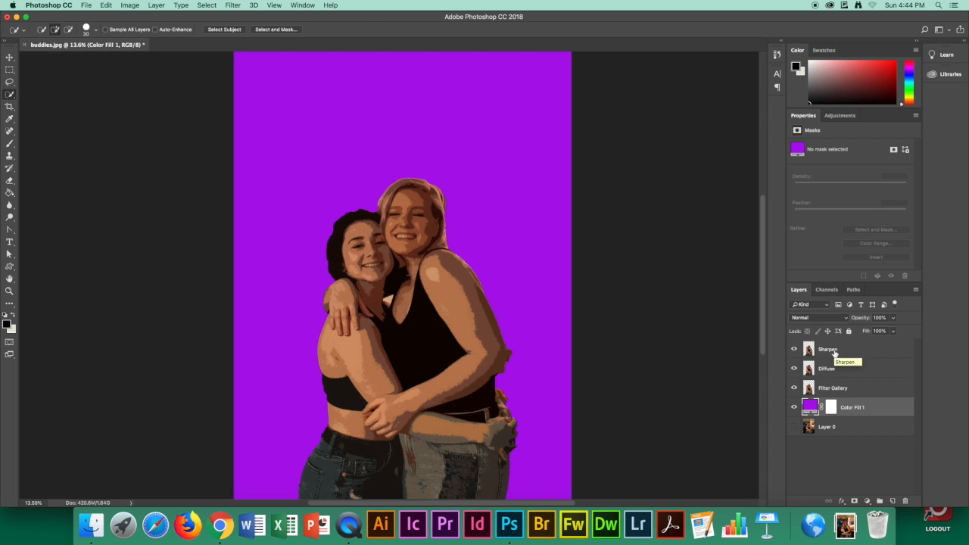
Duplicate the Sharpen layer within buddies.jpg and name the copy Halftone
left_click(834, 353)
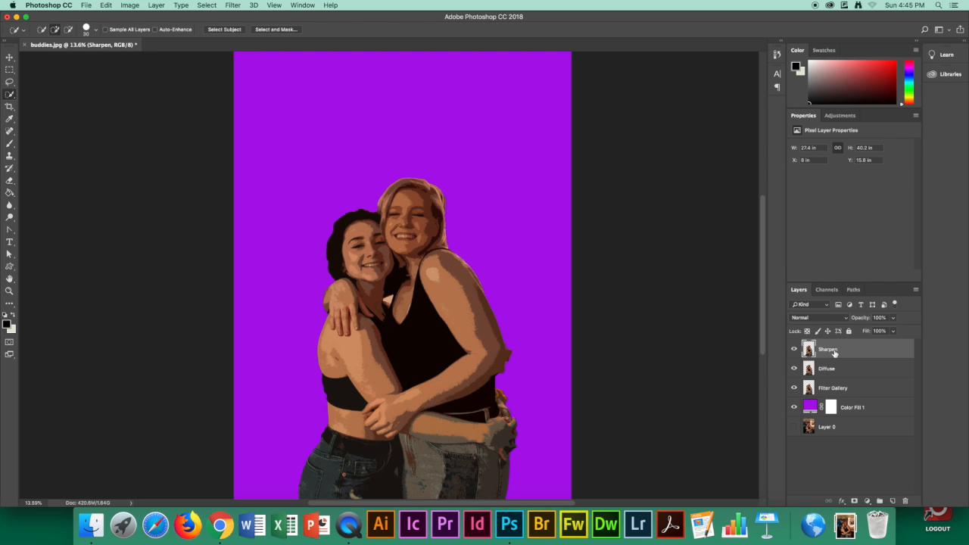
right_click(834, 353)
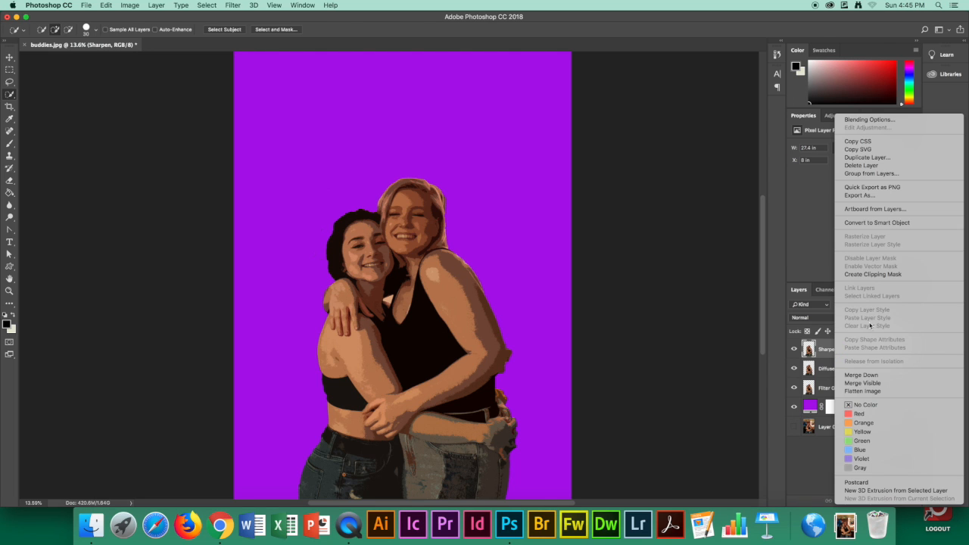
left_click(867, 157)
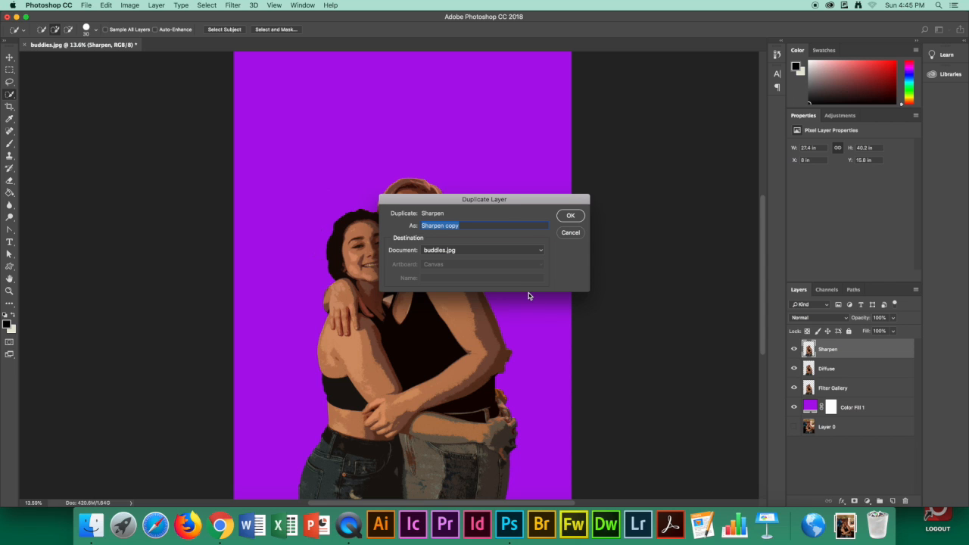
type("Halftone")
left_click(571, 216)
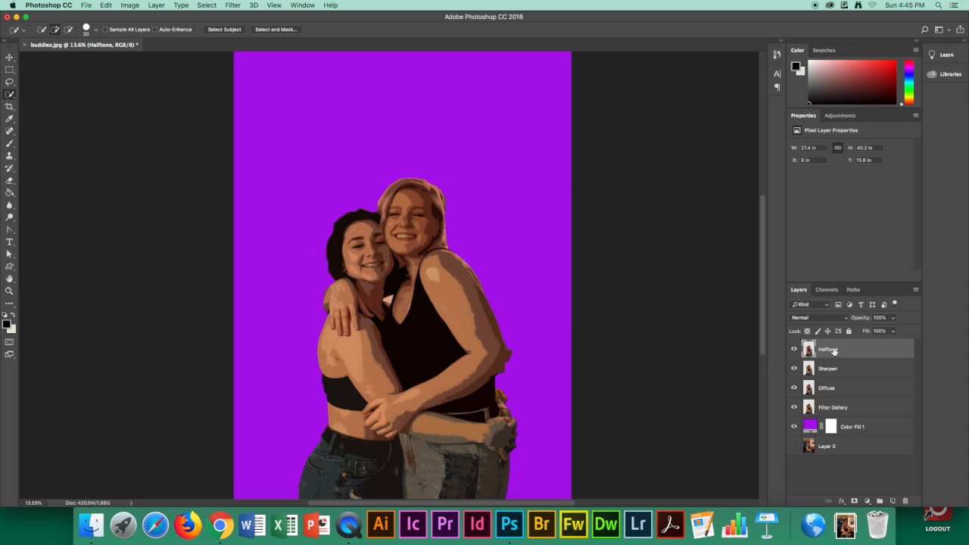
Convert the Halftone layer to a smart object and apply the Color Halftone filter with screen angles 108, 162, 90 and 45
right_click(827, 350)
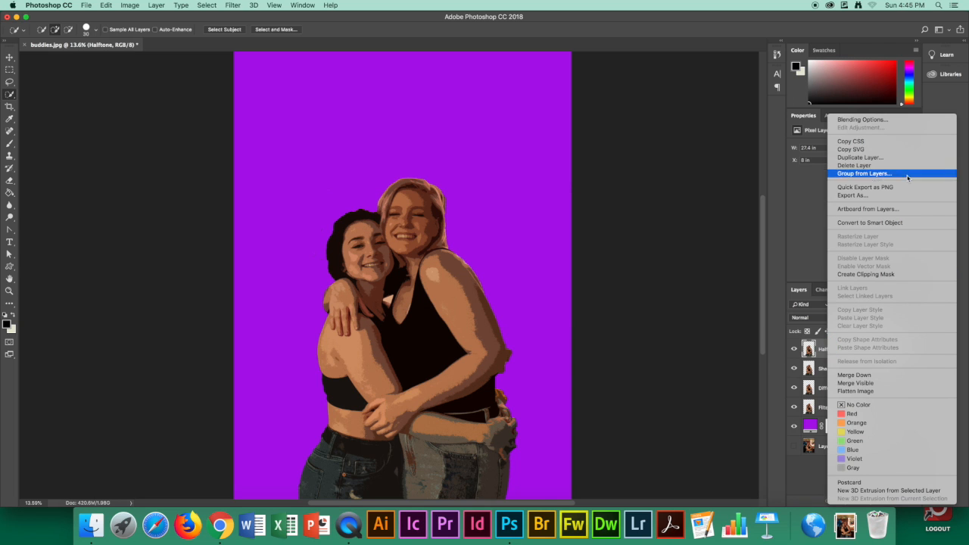
left_click(910, 223)
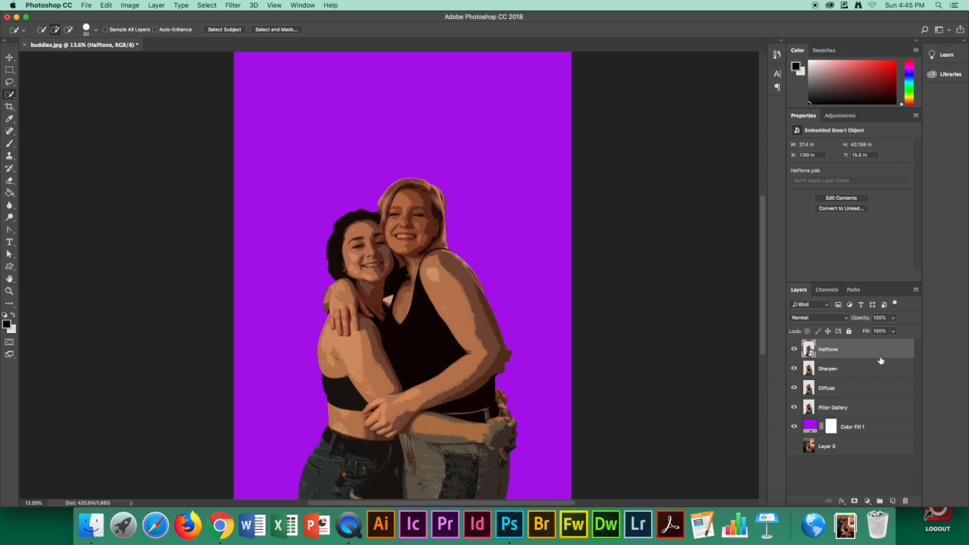
left_click(233, 6)
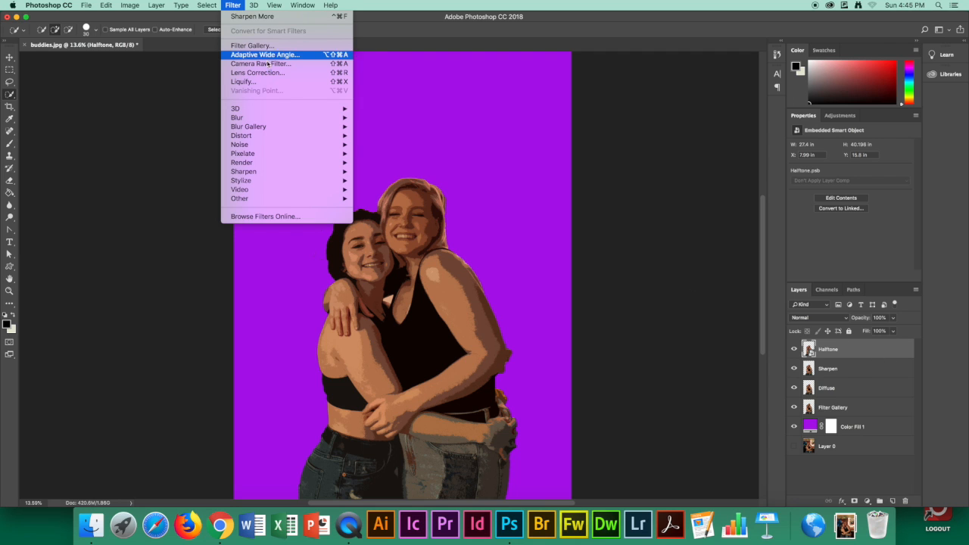
mouse_move(257, 154)
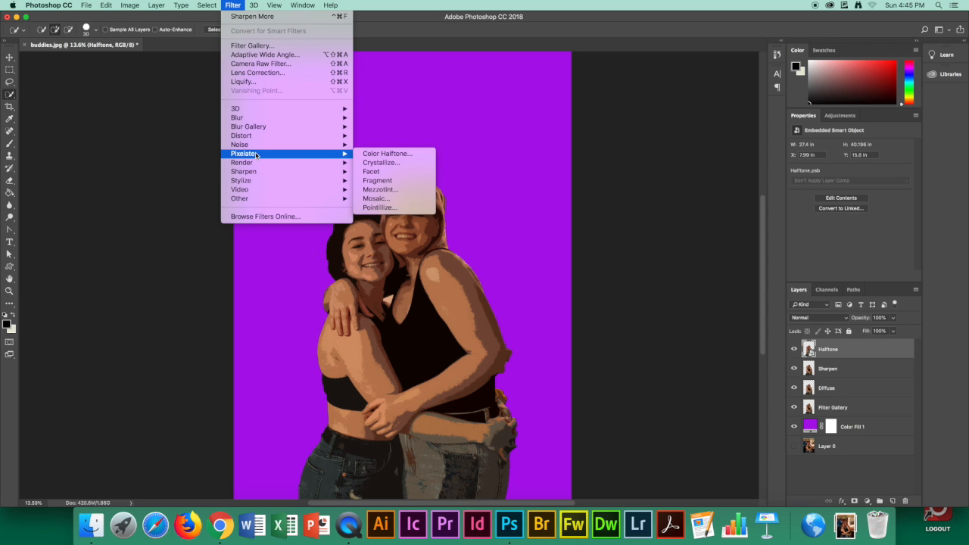
left_click(381, 155)
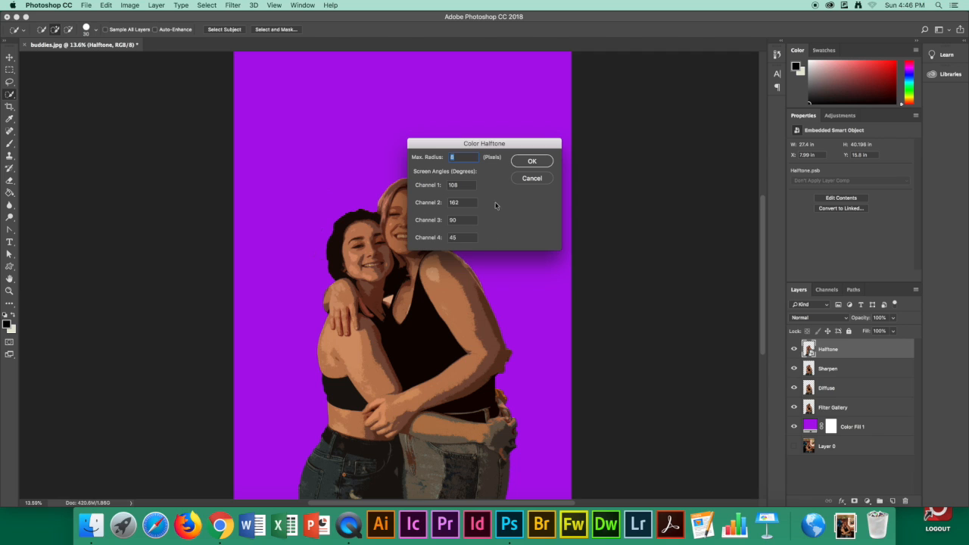
left_click(533, 161)
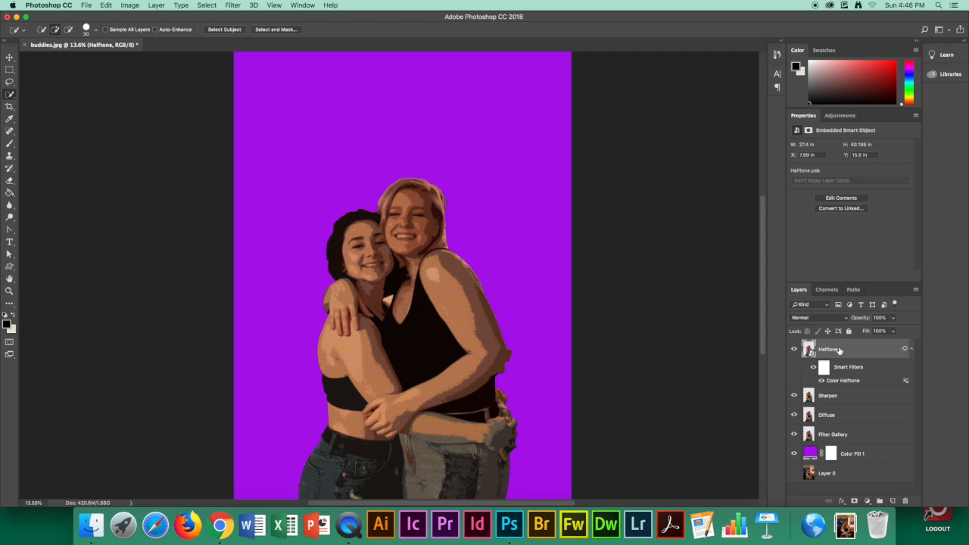
Set the Halftone layer's blending options to Soft Light blend mode at 30% opacity
right_click(838, 350)
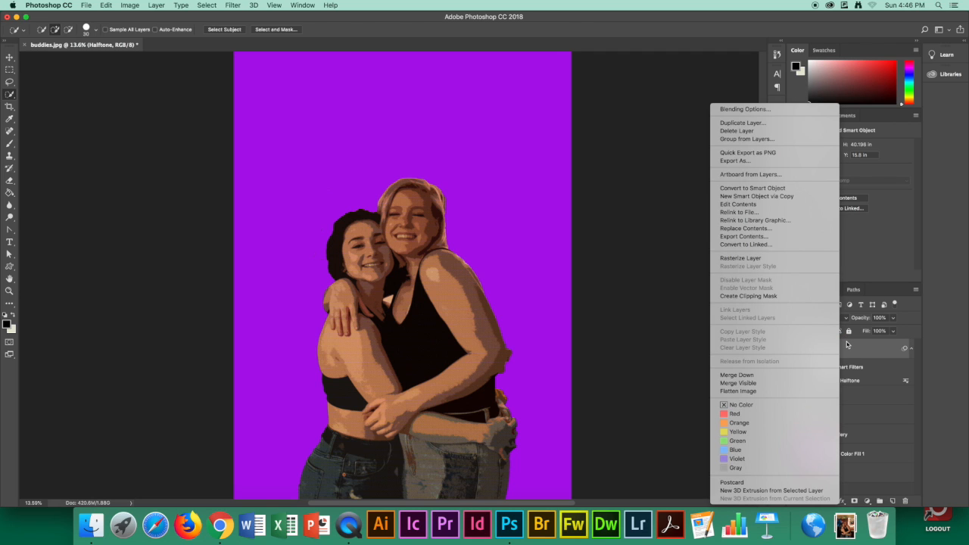
left_click(774, 111)
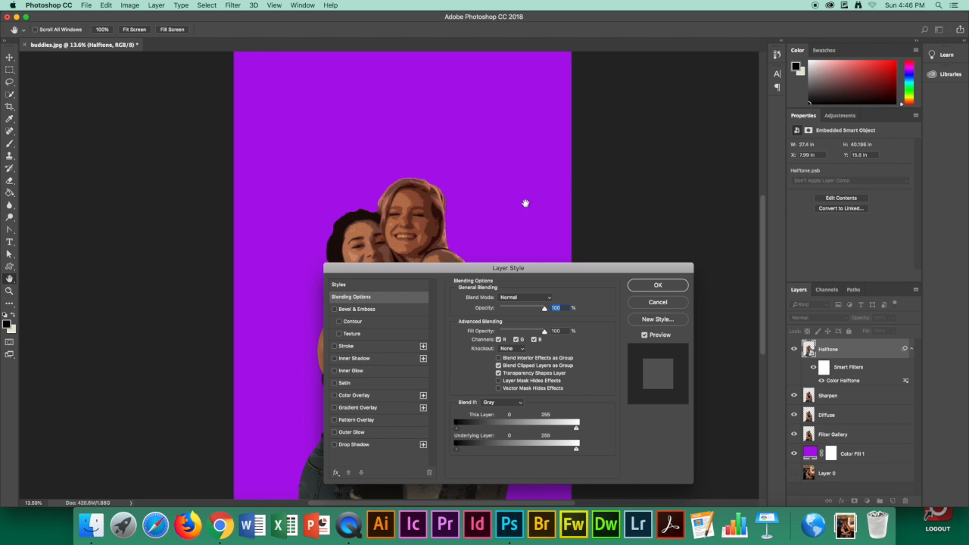
left_click_drag(535, 267, 481, 118)
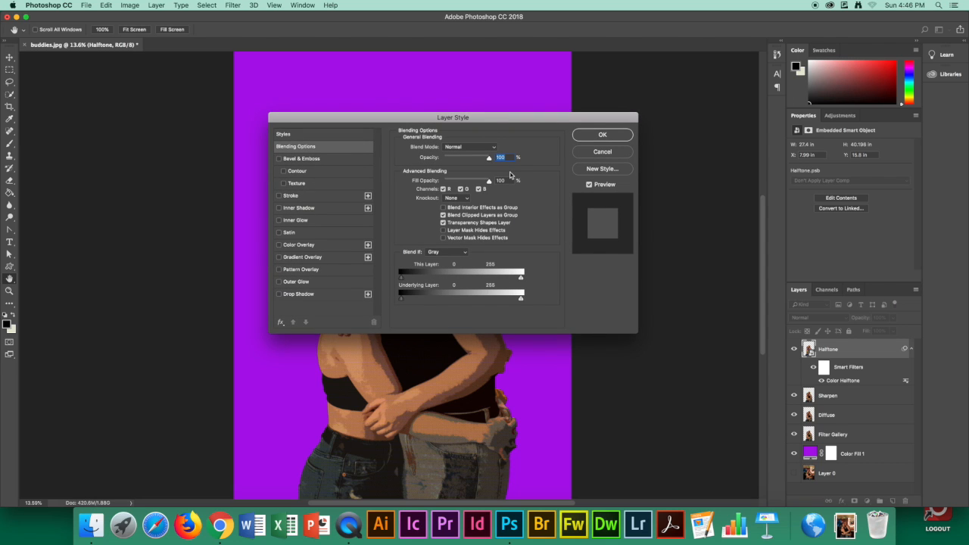
left_click(490, 148)
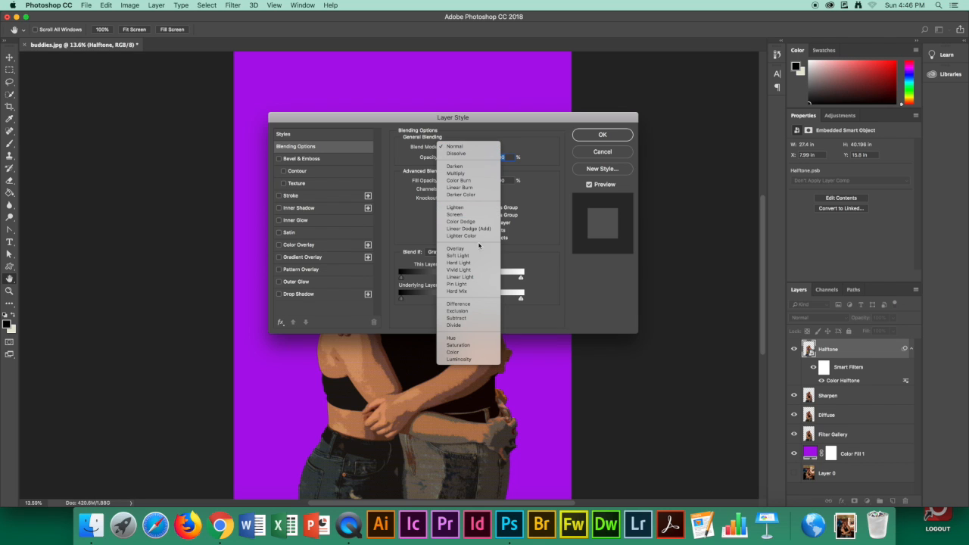
left_click(472, 257)
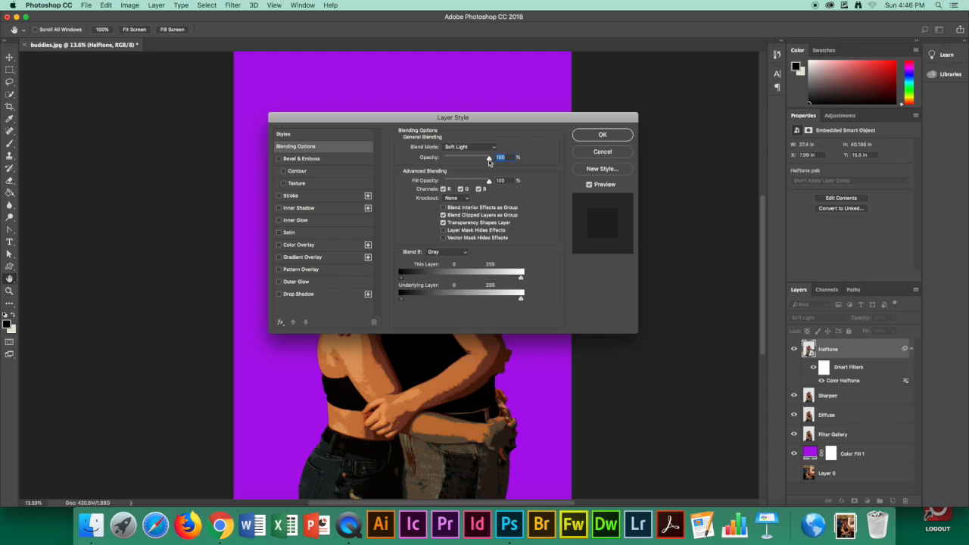
left_click_drag(489, 161, 457, 164)
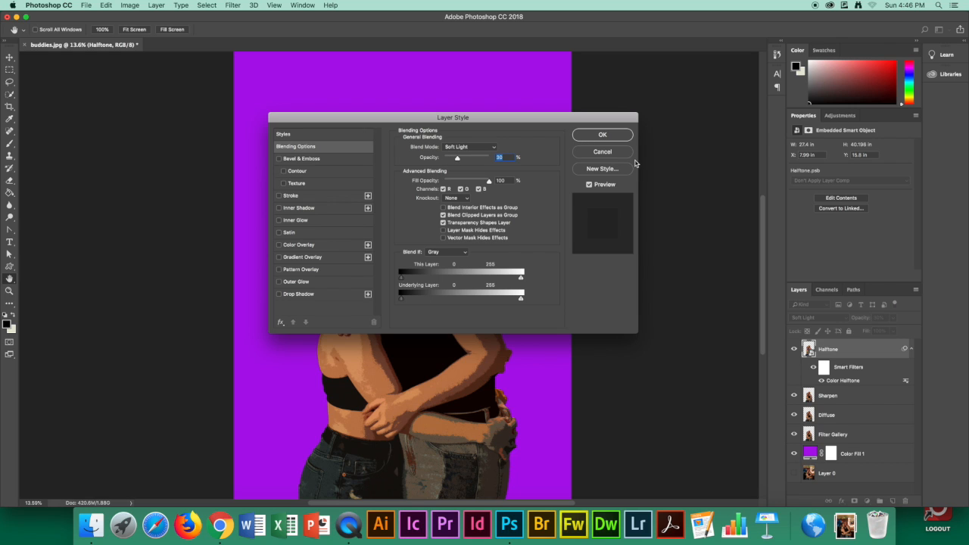
left_click(604, 135)
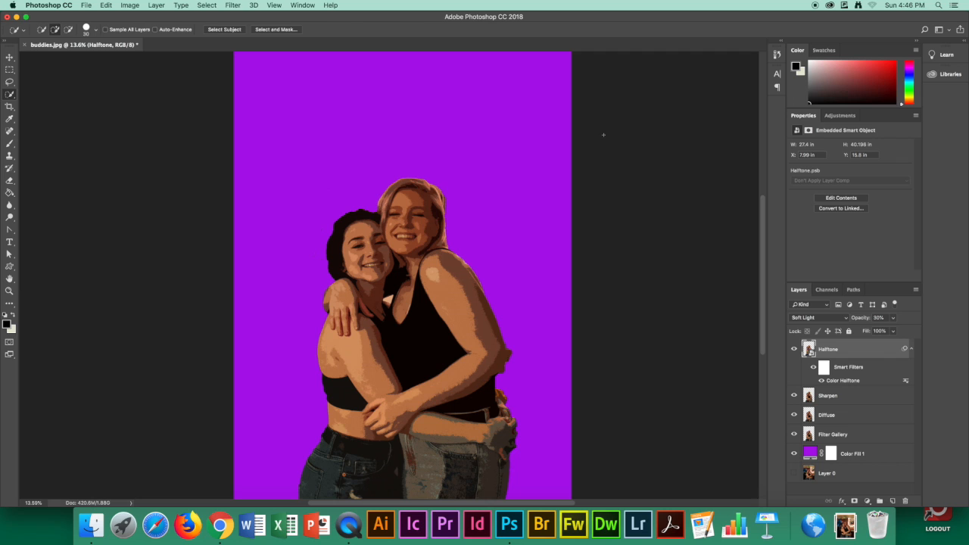
Merge all visible layers into one and rename the resulting layer Merged
right_click(845, 350)
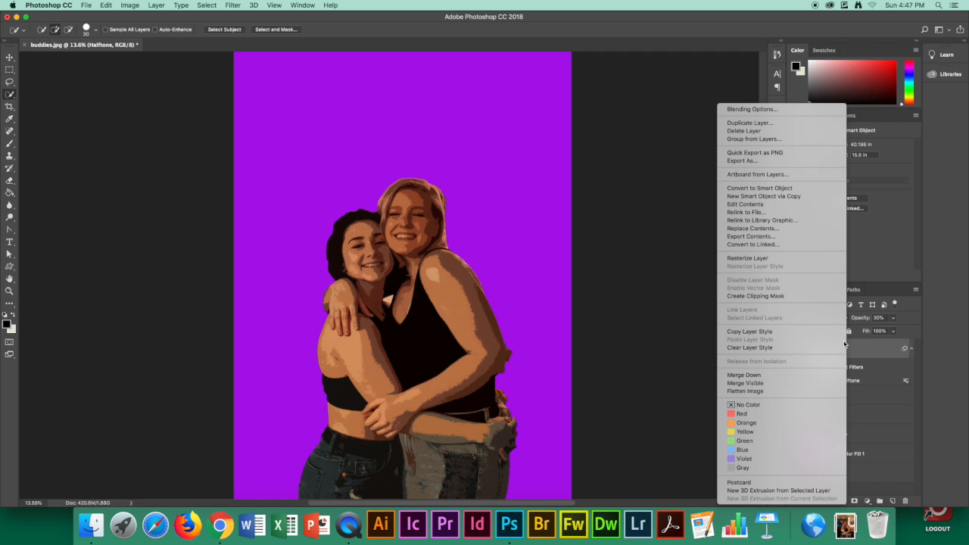
left_click(784, 383)
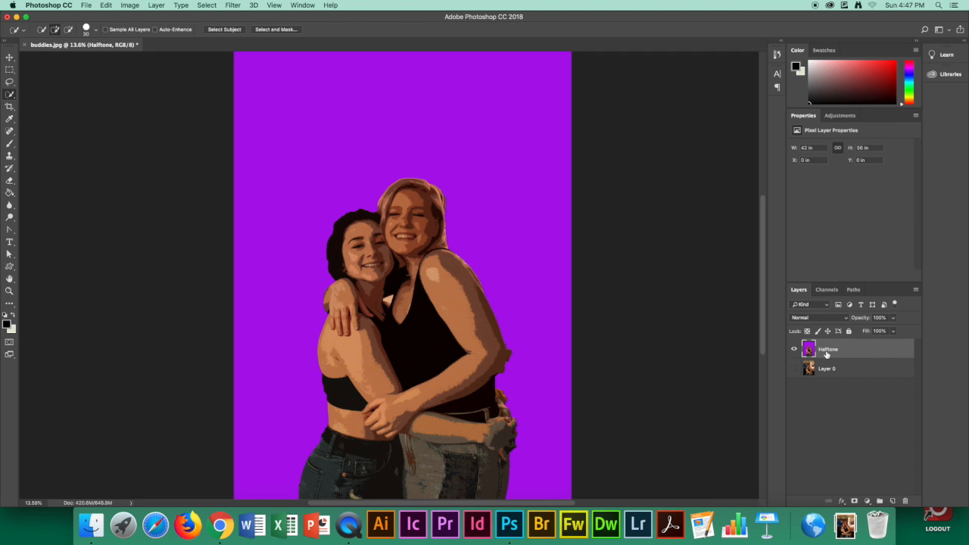
double_click(823, 350)
type("Merged")
key("Return")
Add a 172 px inside Stroke to the Merged layer with a solid black color fill
left_click(842, 502)
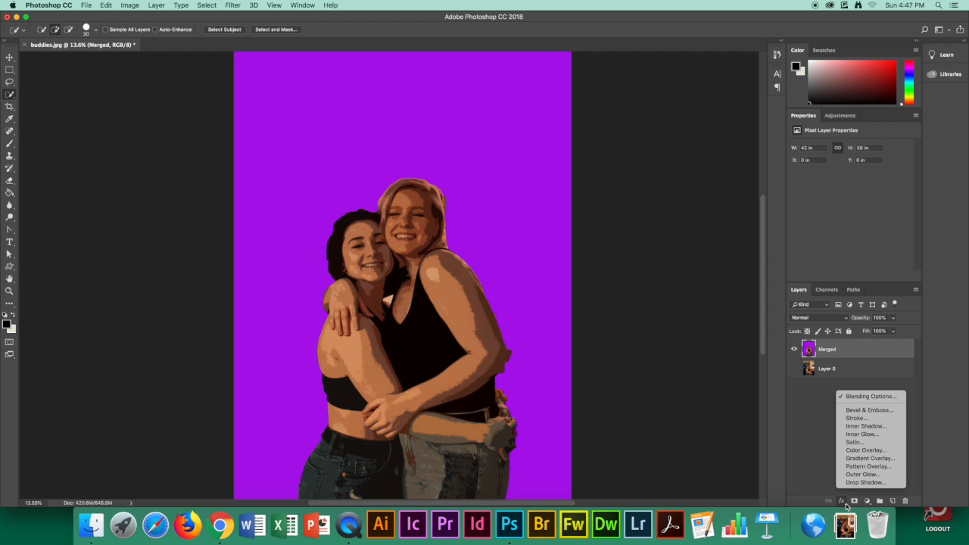
left_click(869, 396)
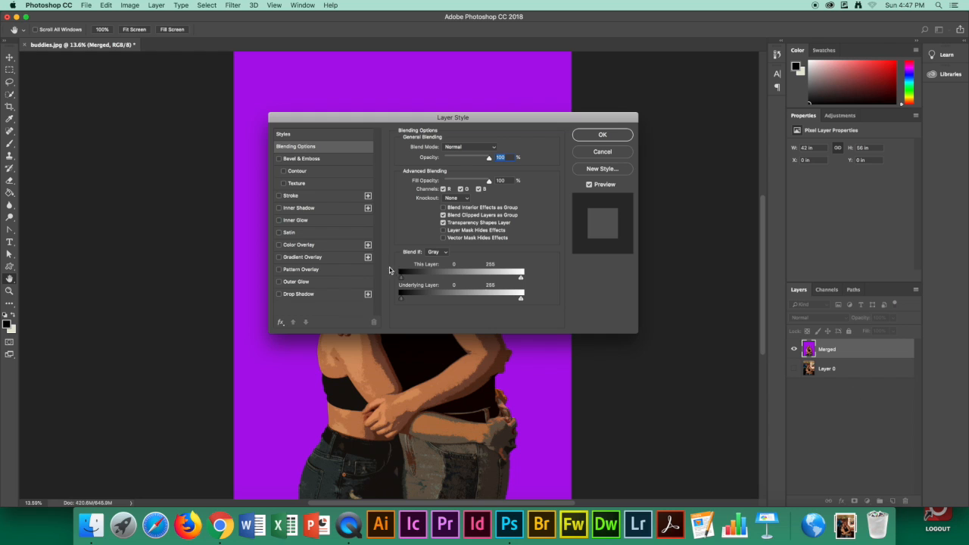
left_click(295, 198)
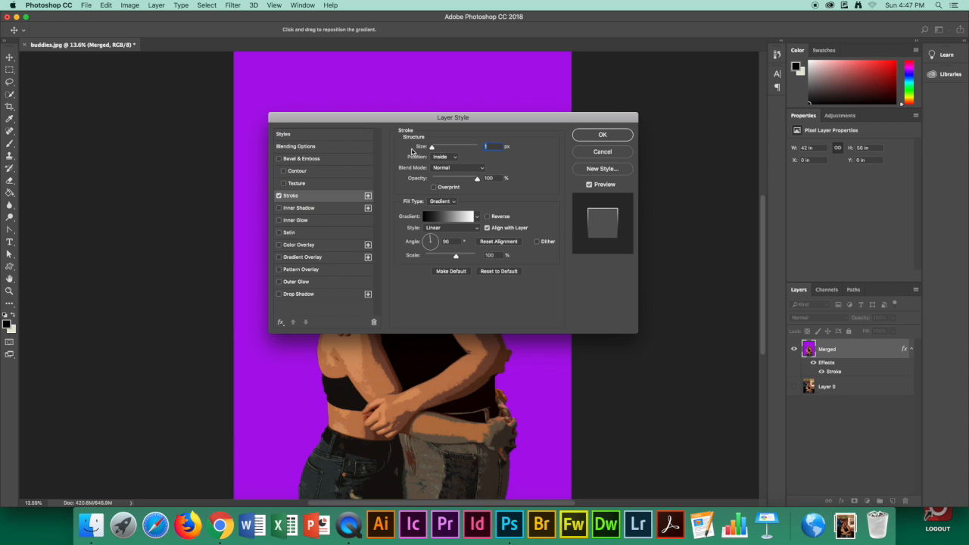
left_click_drag(433, 148, 473, 149)
left_click(447, 201)
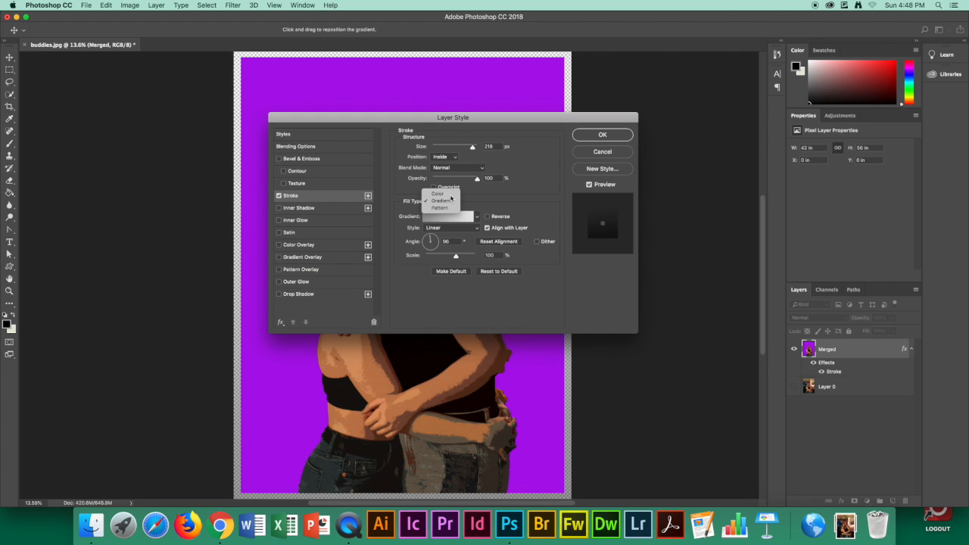
left_click(450, 195)
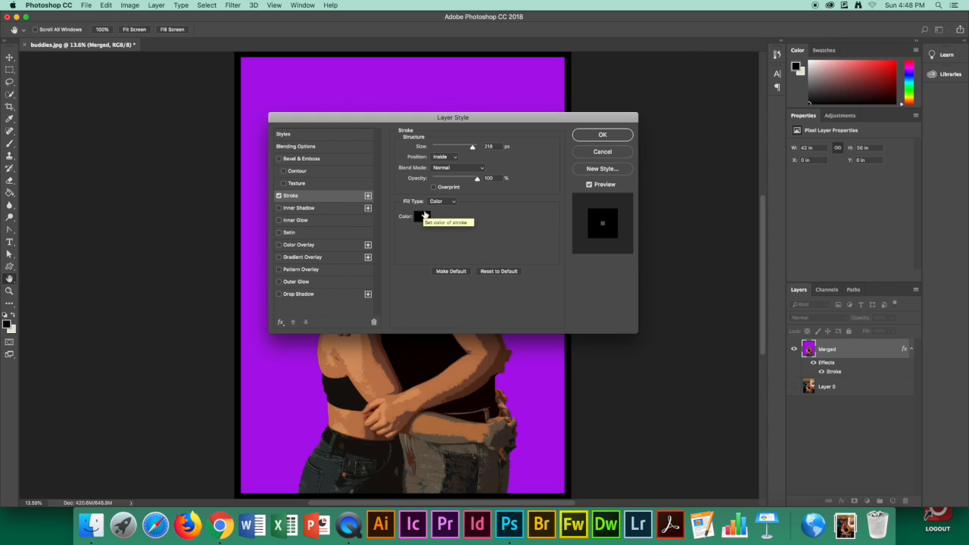
left_click_drag(472, 146, 465, 148)
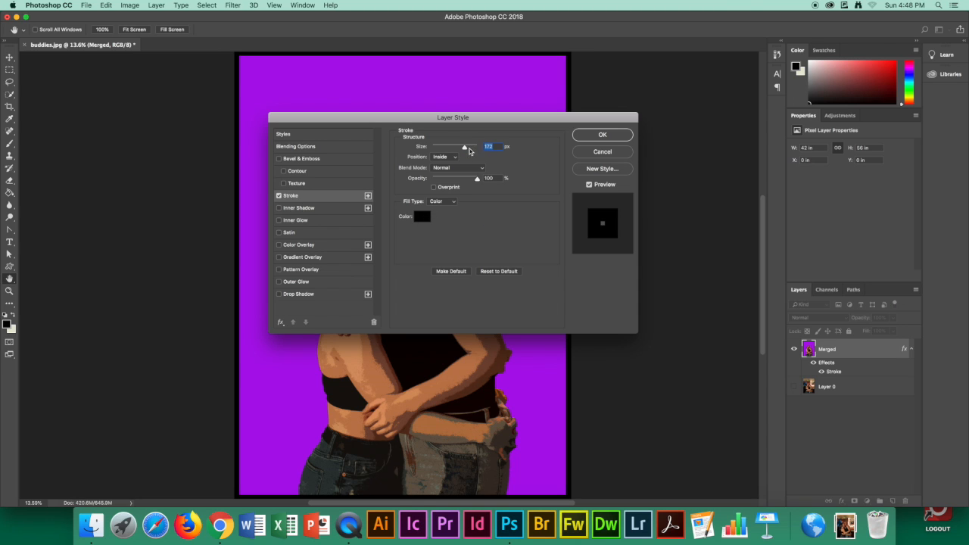
left_click(601, 137)
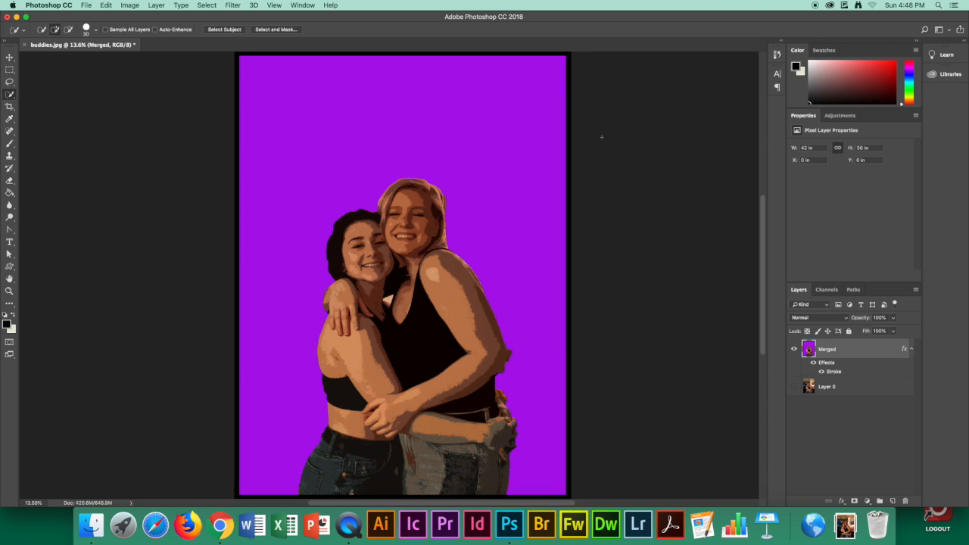
Add a Vibrance adjustment layer above the Merged layer and set its vibrance to +26
left_click(867, 502)
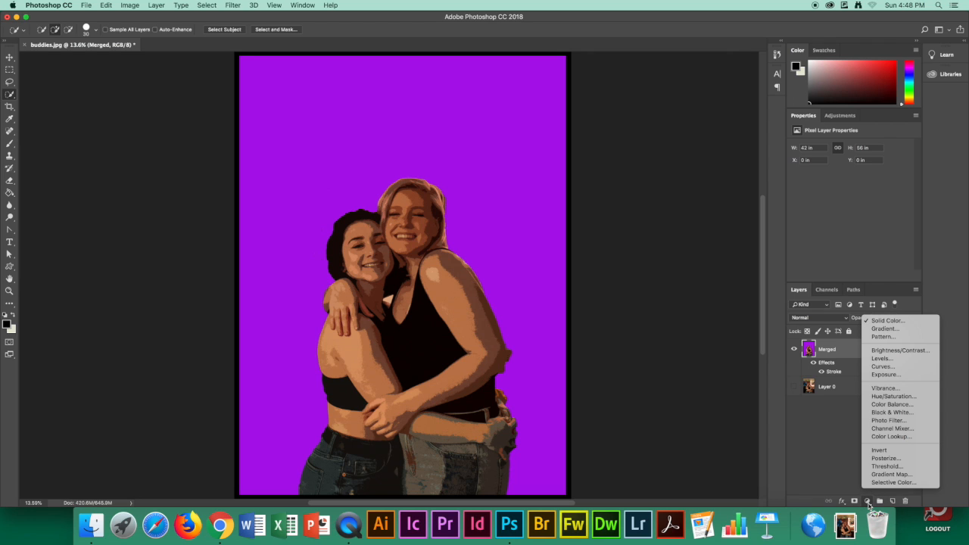
left_click(896, 388)
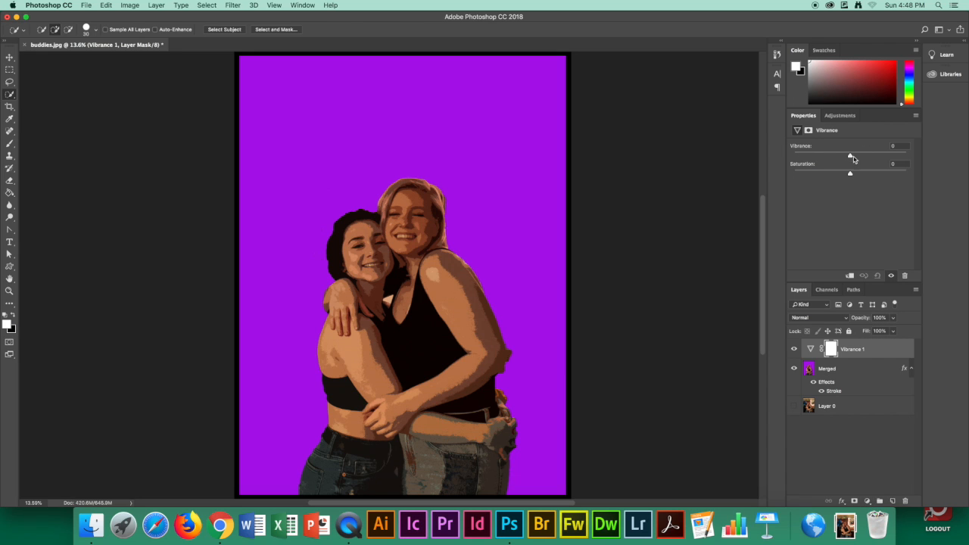
mouse_move(850, 156)
left_mouse_down()
mouse_move(876, 157)
mouse_move(830, 157)
mouse_move(865, 158)
left_mouse_up()
scroll(557, 194, "left", 1)
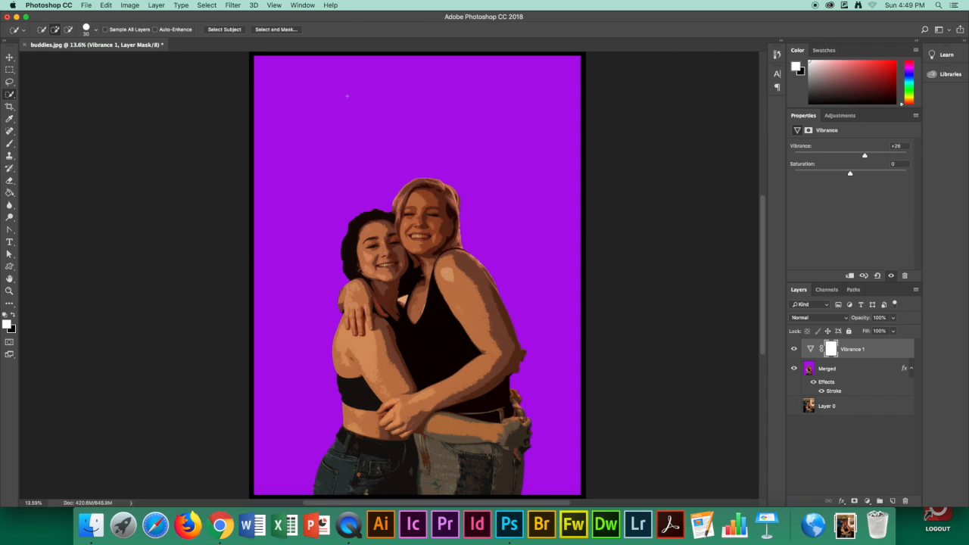
Save the image to the Desktop as the JPEG "buddies copy.jpg" with Maximum quality 10 and Baseline ("Standard") format
left_click(87, 5)
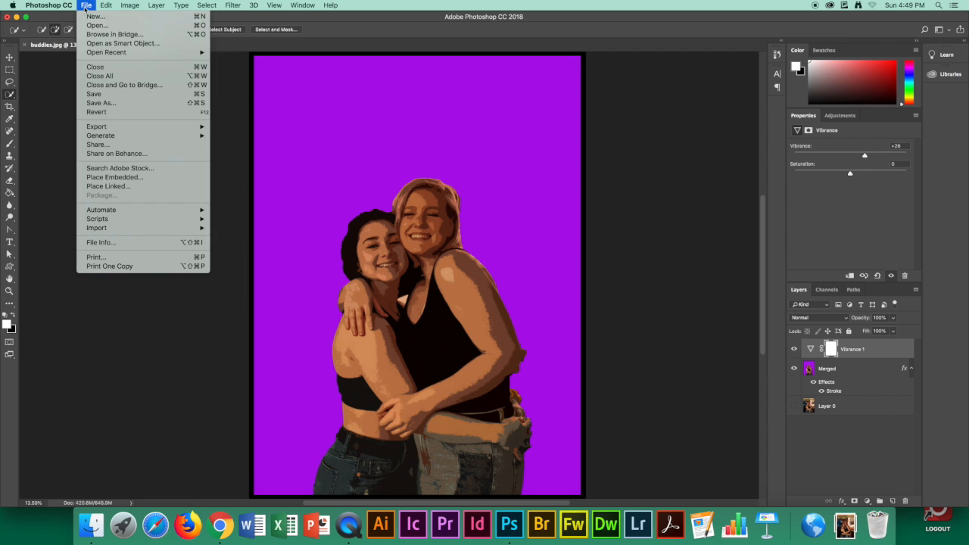
left_click(100, 103)
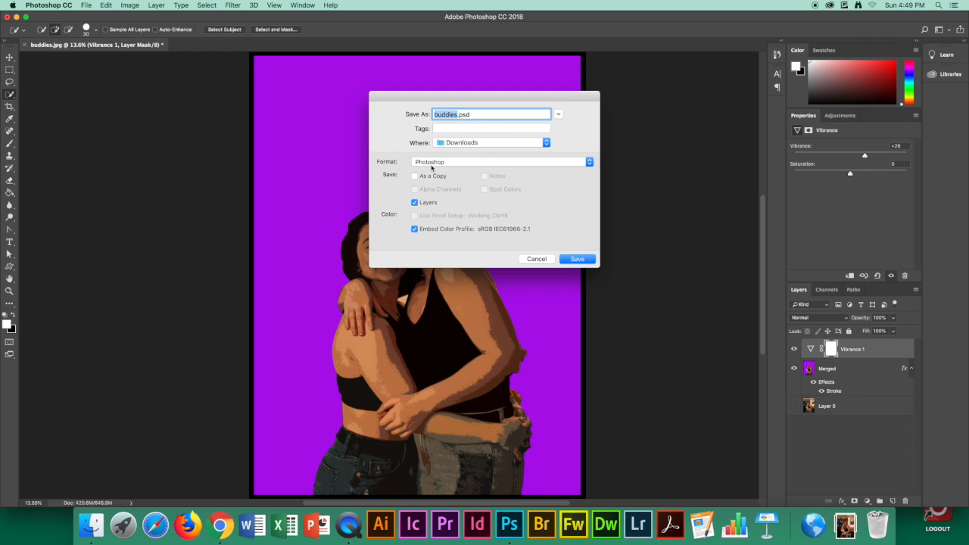
left_click(435, 163)
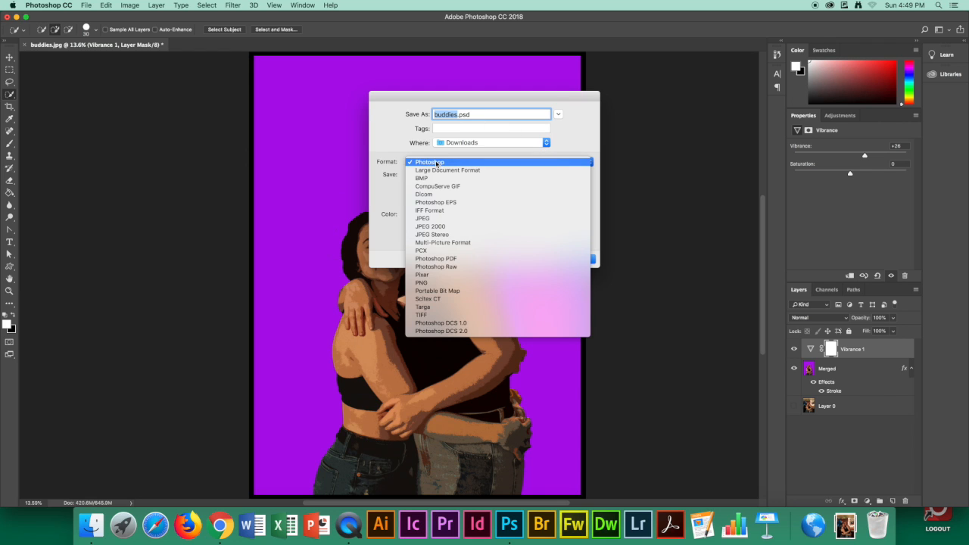
left_click(439, 221)
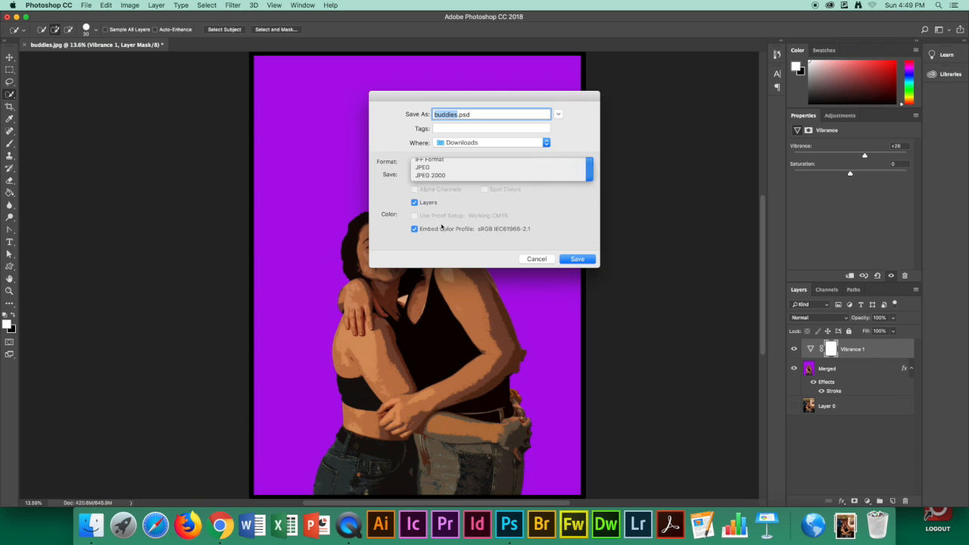
key("super+d")
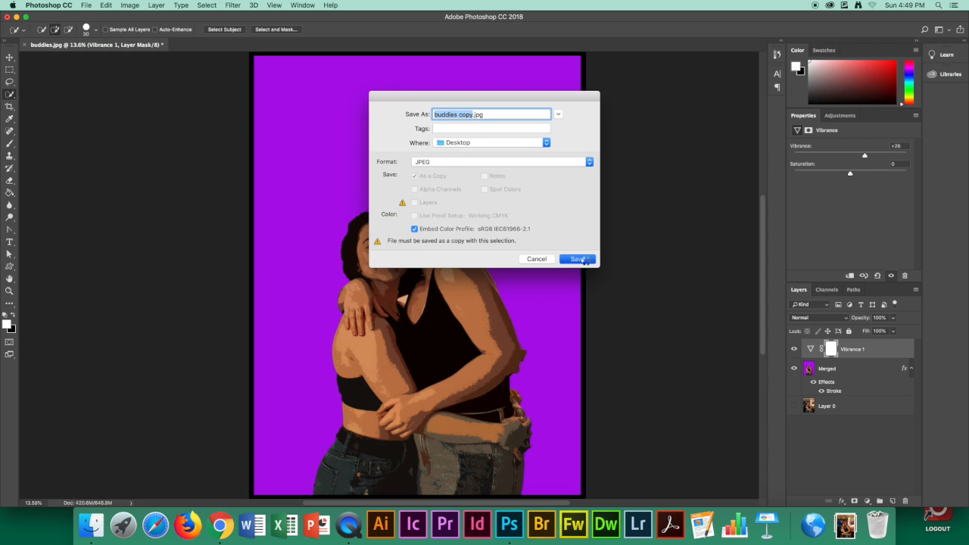
left_click(582, 259)
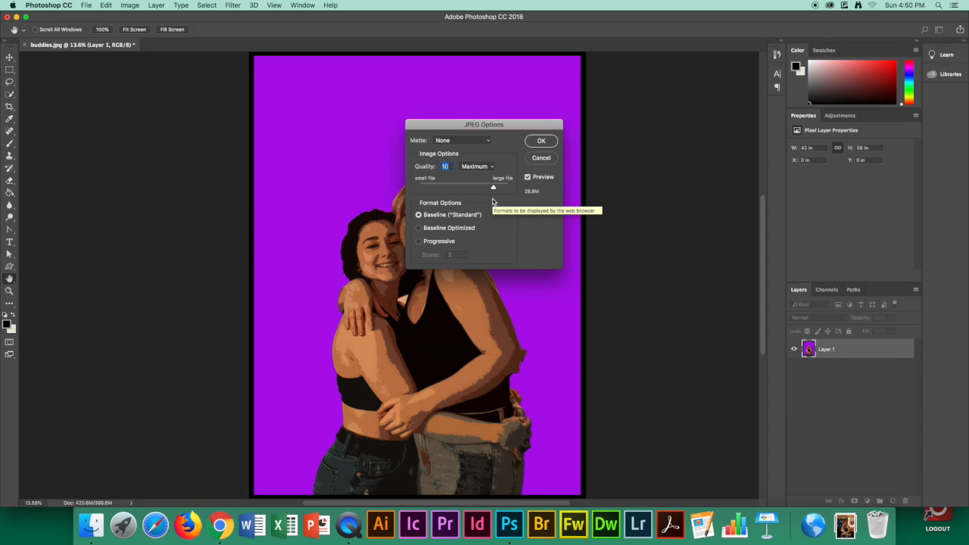
left_click(550, 143)
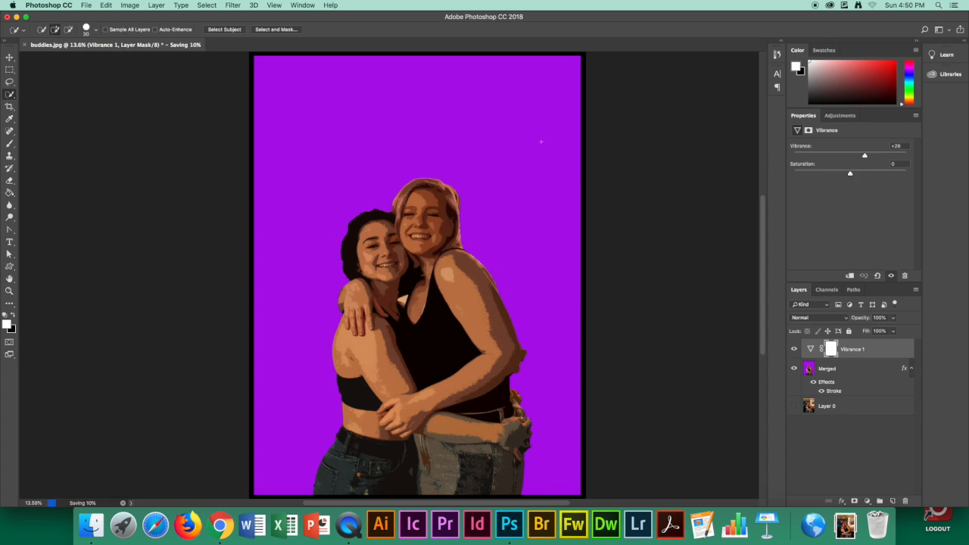